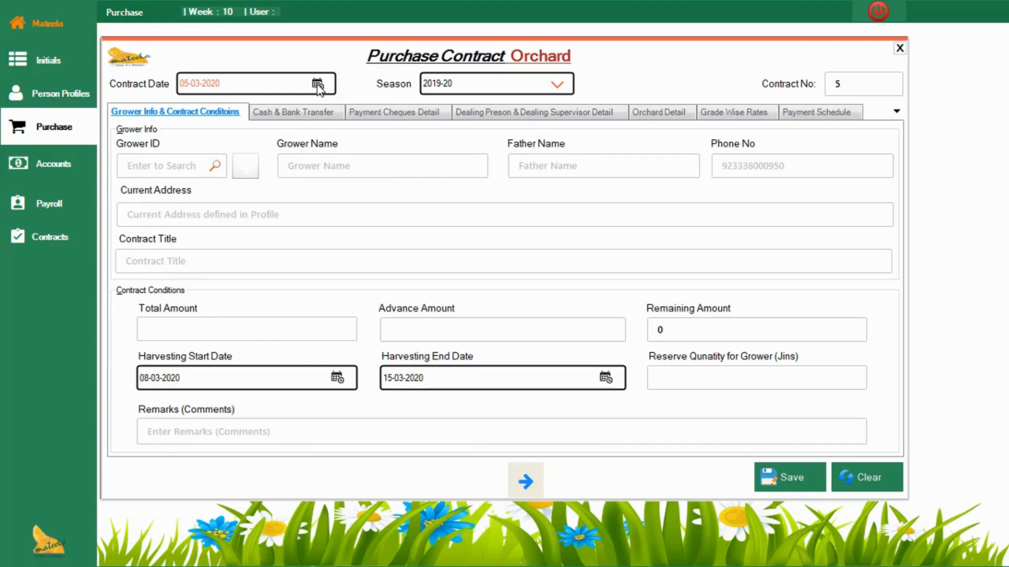
# Step: Set the contract date to 01-01-2020
pyautogui.click(317, 84)
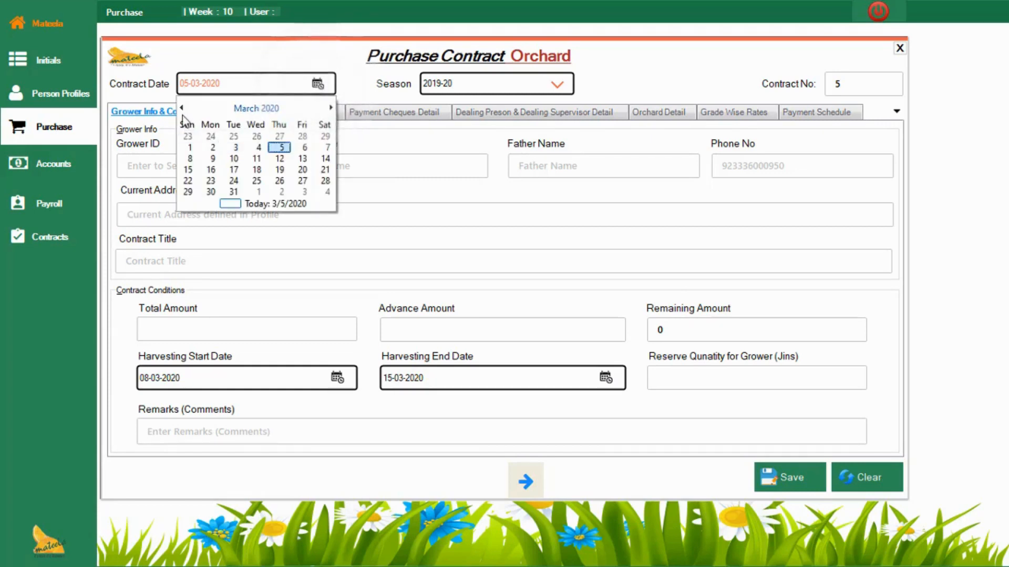
pyautogui.click(182, 108)
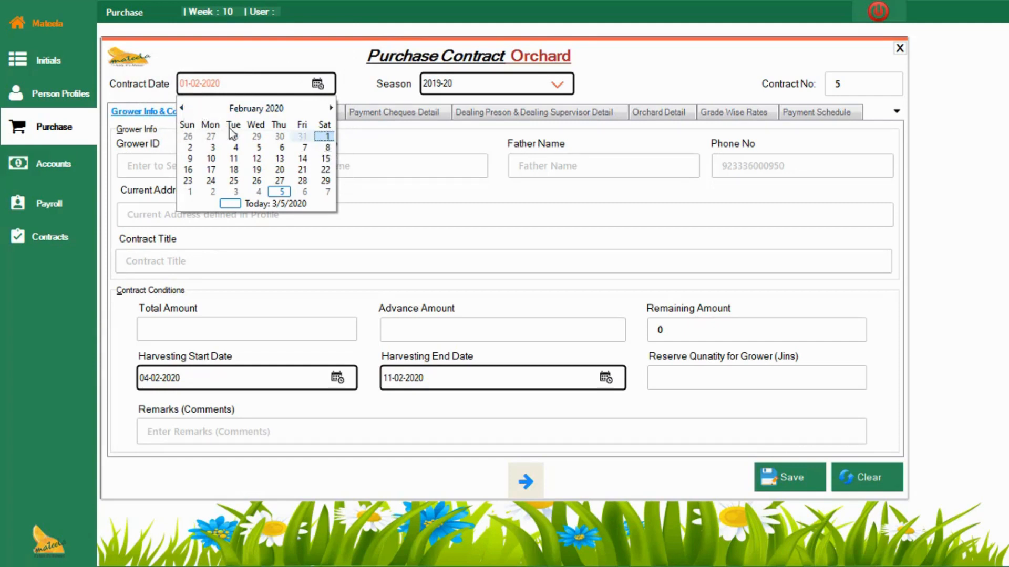
pyautogui.click(181, 108)
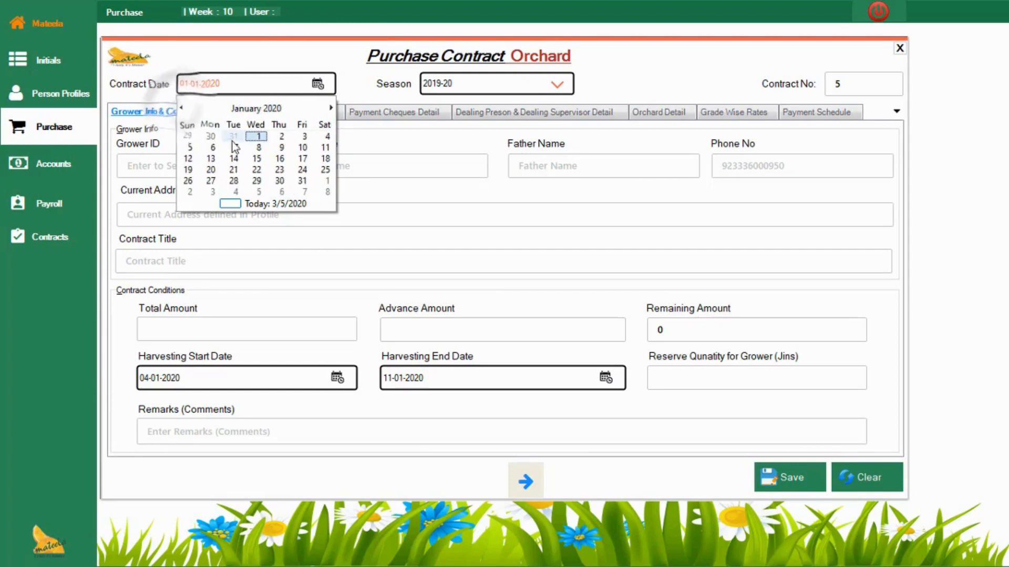
pyautogui.click(259, 136)
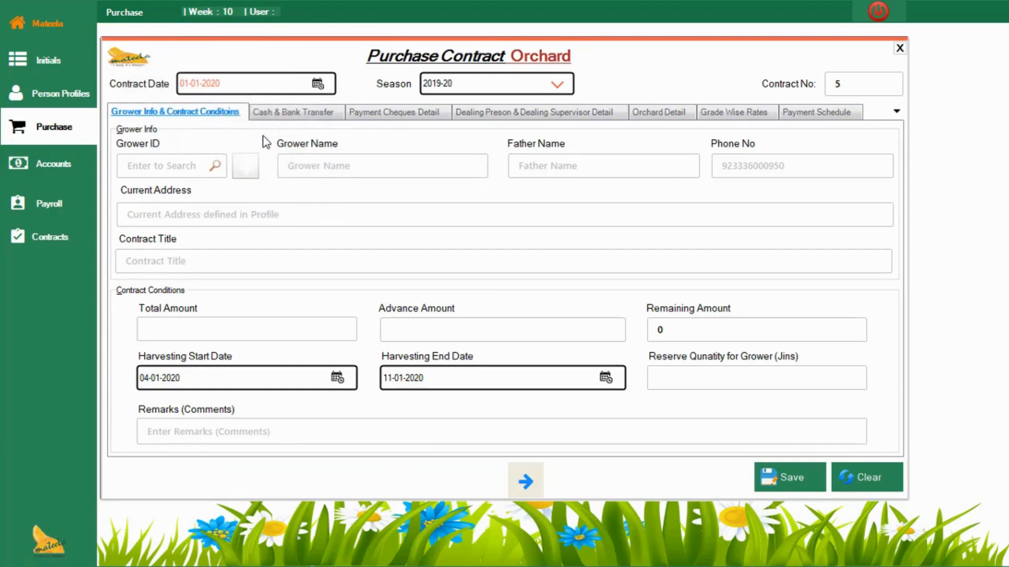
# Step: Try to select an existing grower for the contract from the orchard payables search
pyautogui.click(186, 168)
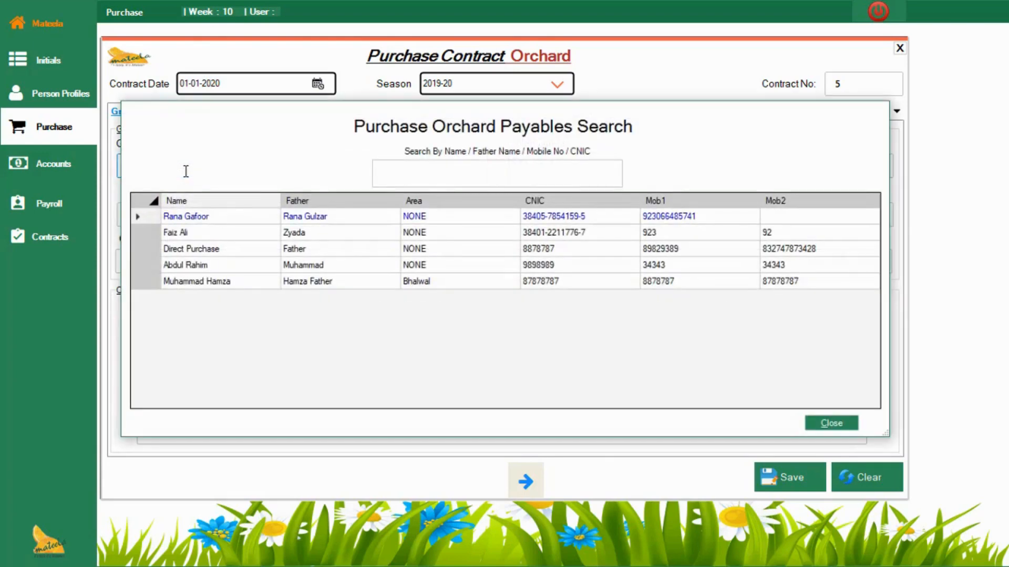
pyautogui.press('Down')
pyautogui.press('Down')
pyautogui.press('Down')
pyautogui.press('Down')
pyautogui.press('Up')
pyautogui.press('Up')
pyautogui.press('Up')
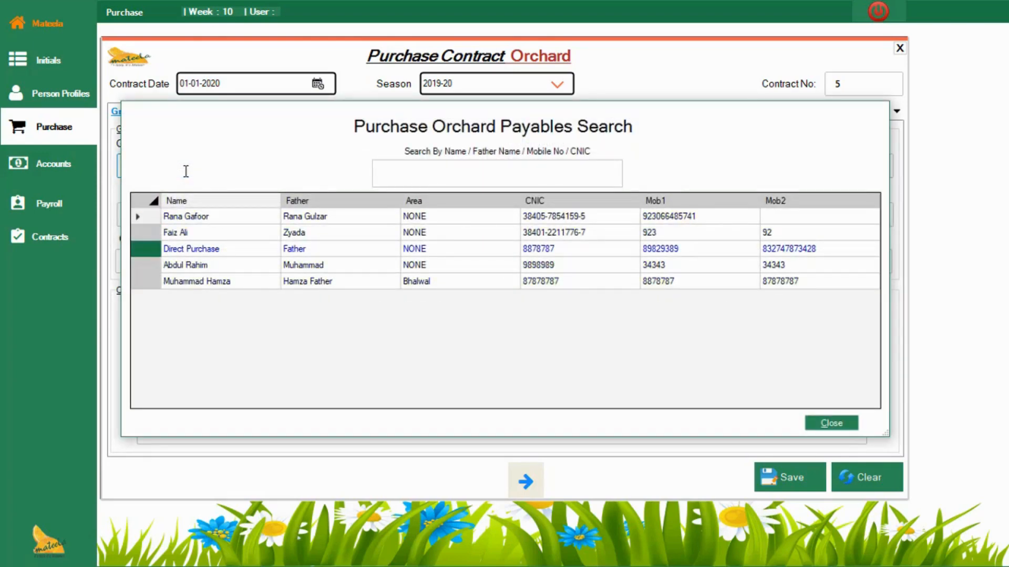
pyautogui.press('Return')
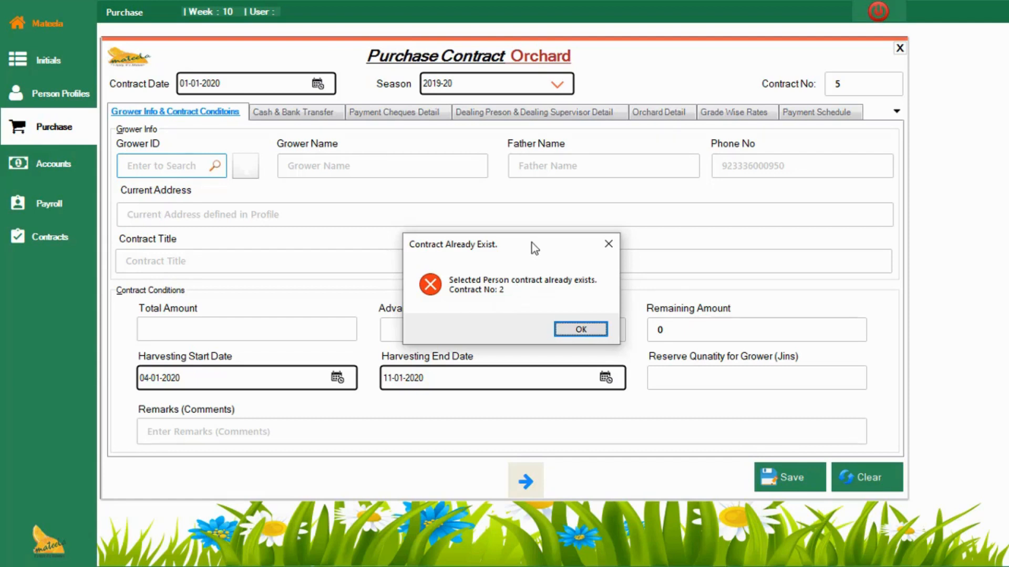
pyautogui.click(578, 330)
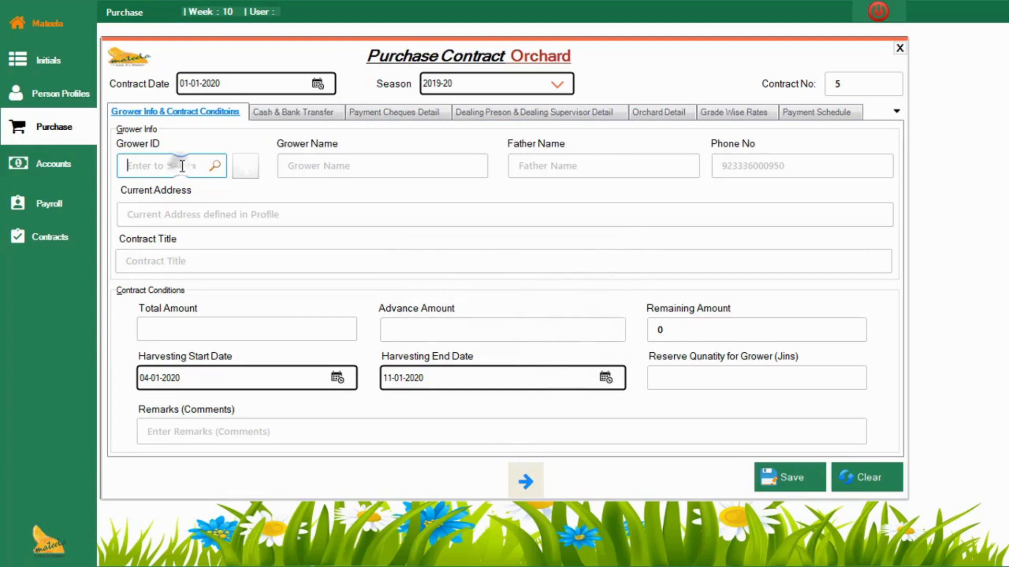
# Step: View the orchard payables search list and the blank grower profile form, closing both without choosing or saving anything
pyautogui.press('Return')
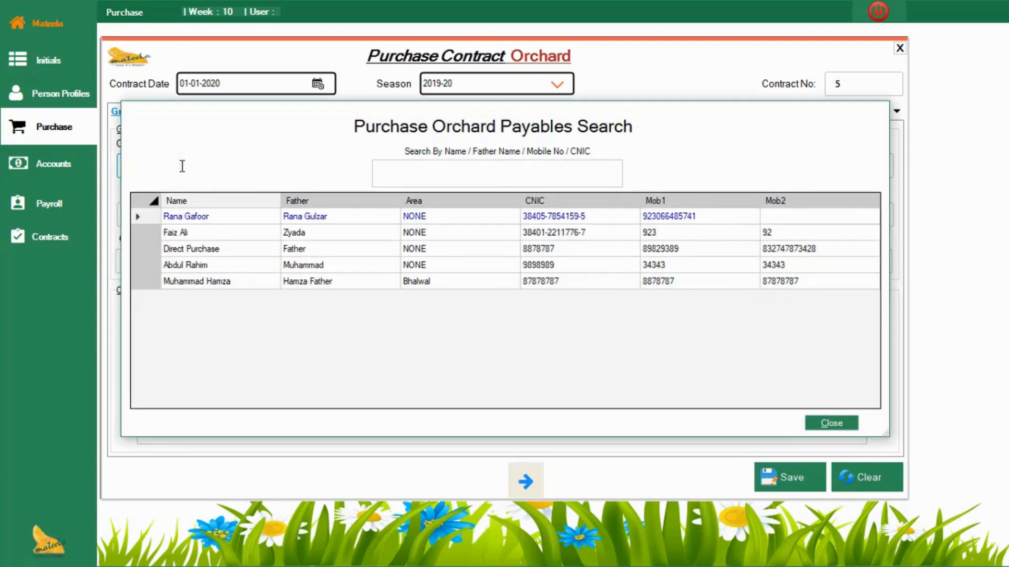
pyautogui.press('Down')
pyautogui.press('Down')
pyautogui.press('Escape')
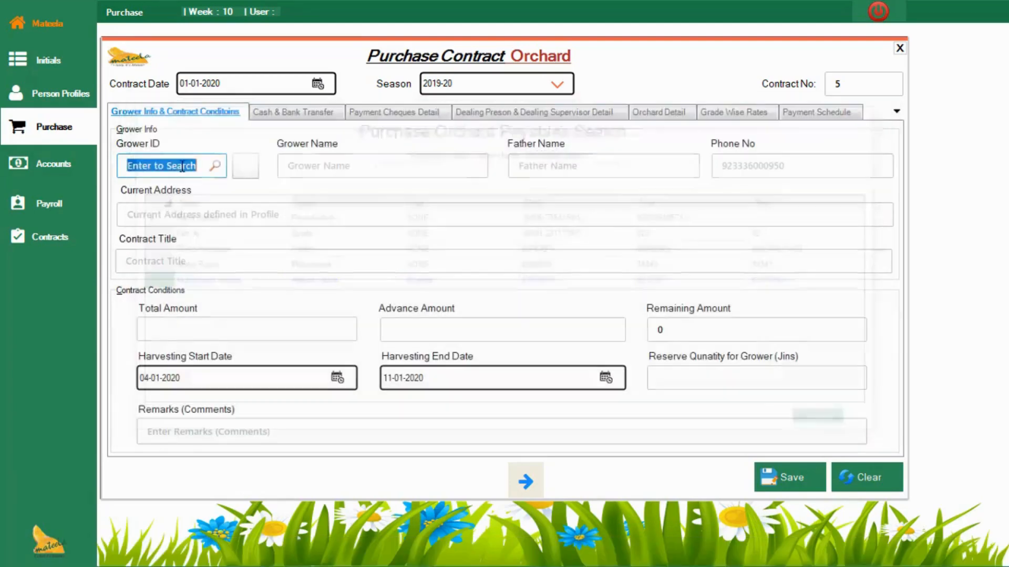
pyautogui.click(249, 171)
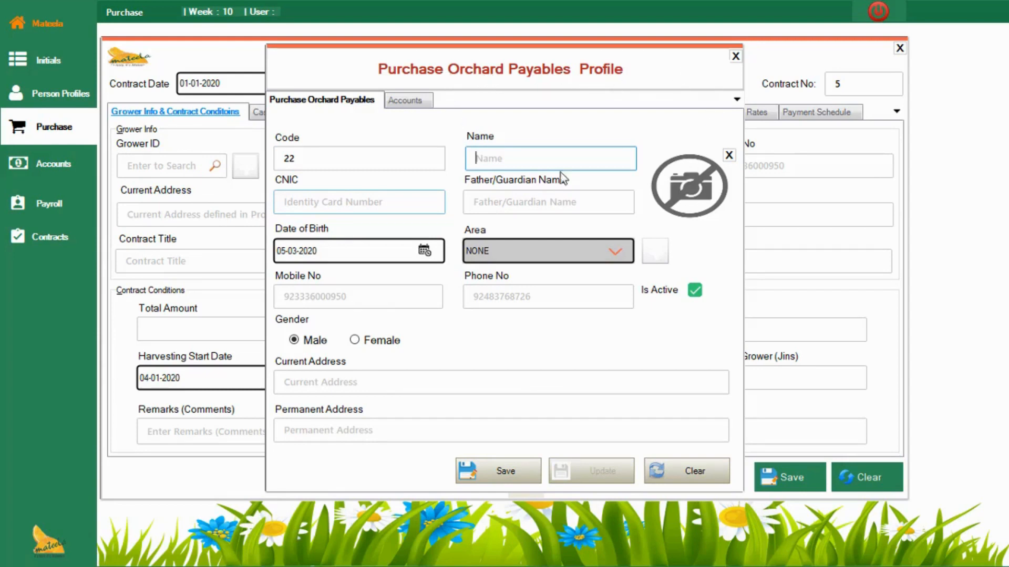
pyautogui.click(736, 57)
# Step: Try other growers from the orchard payables search as the contract's grower
pyautogui.click(188, 167)
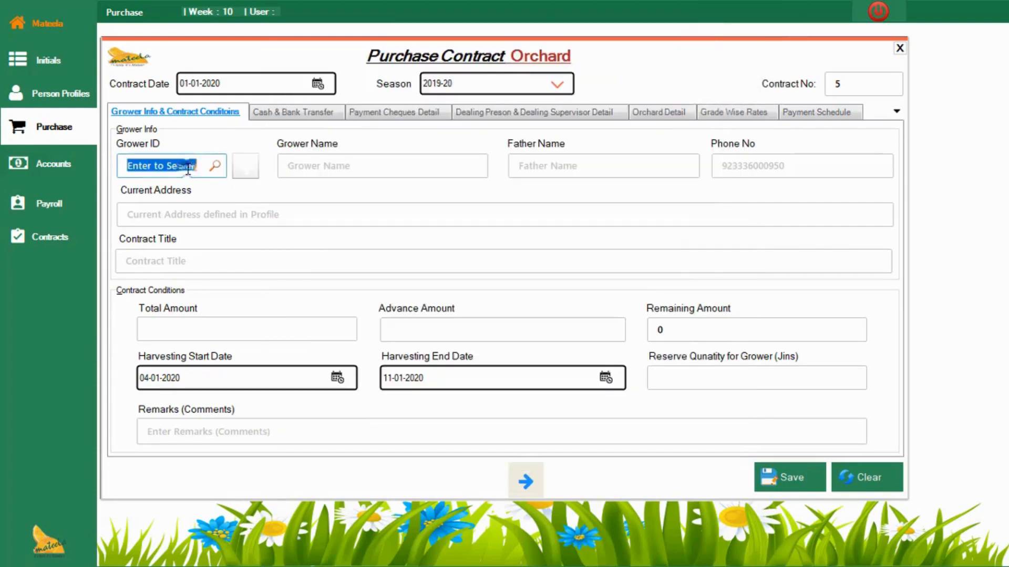
pyautogui.press('Return')
pyautogui.press('Down')
pyautogui.press('Down')
pyautogui.press('Down')
pyautogui.press('Down')
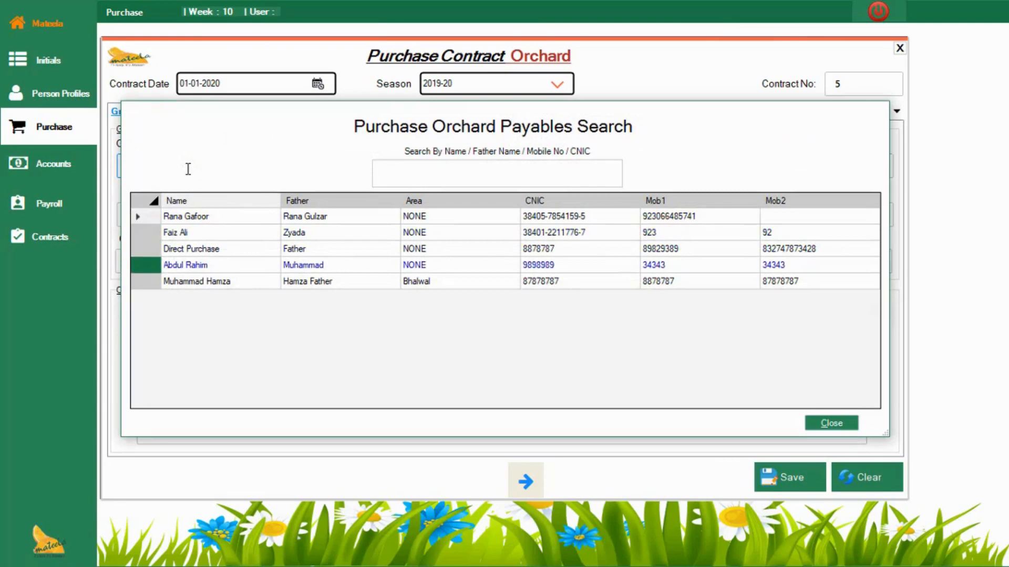
pyautogui.press('Return')
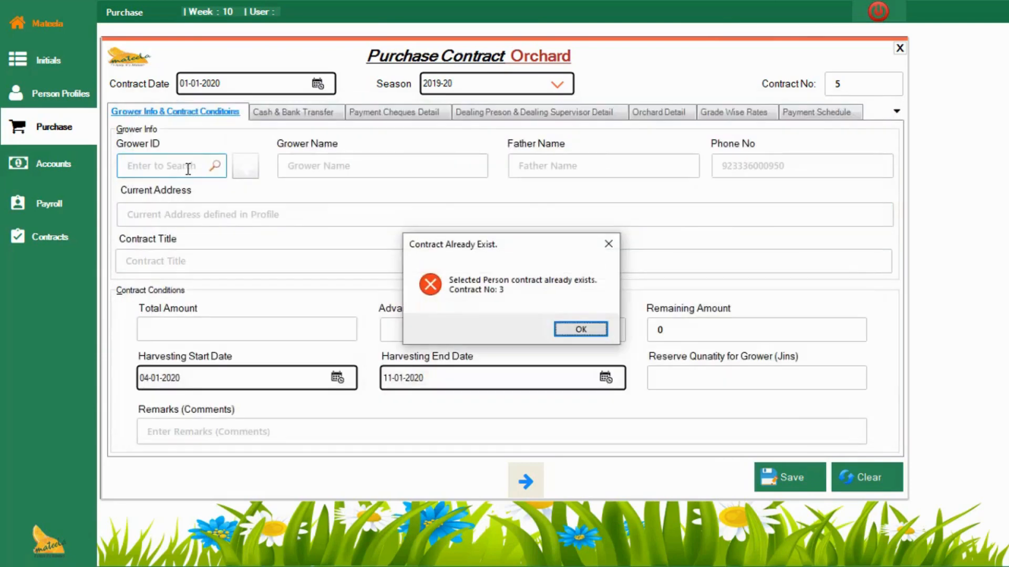
pyautogui.press('Return')
pyautogui.press('Return')
pyautogui.press('Down')
pyautogui.press('Down')
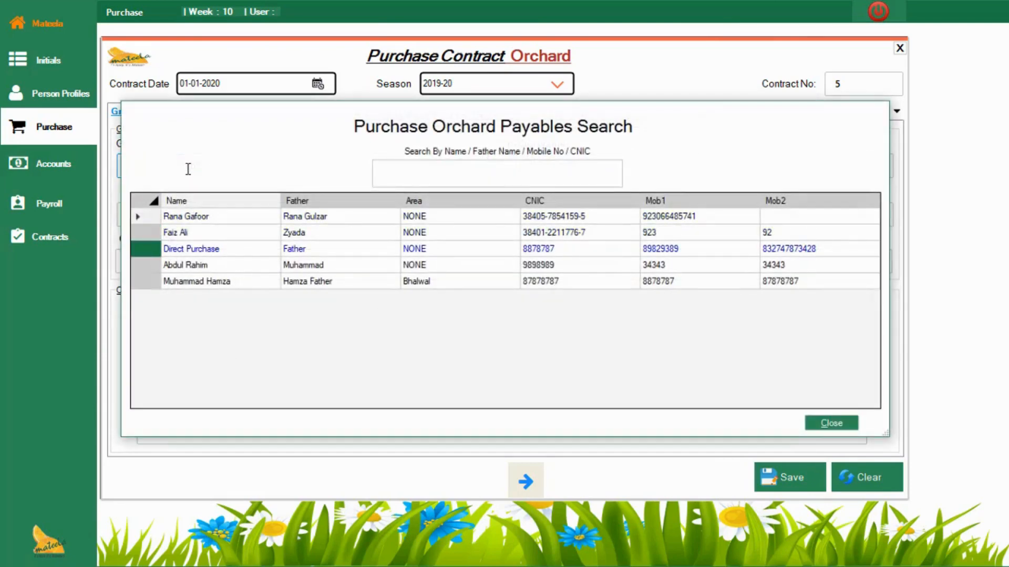
pyautogui.press('Return')
# Step: Choose the Direct Purchase entry from the orchard payables search as the contract's grower
pyautogui.press('Return')
pyautogui.press('Return')
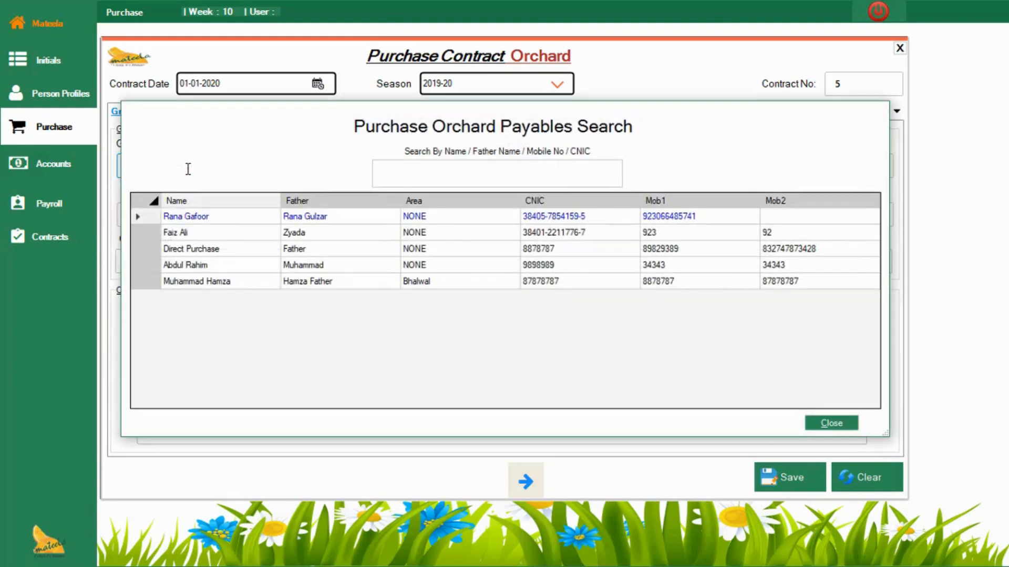
pyautogui.press('Down')
pyautogui.press('Down')
pyautogui.press('Return')
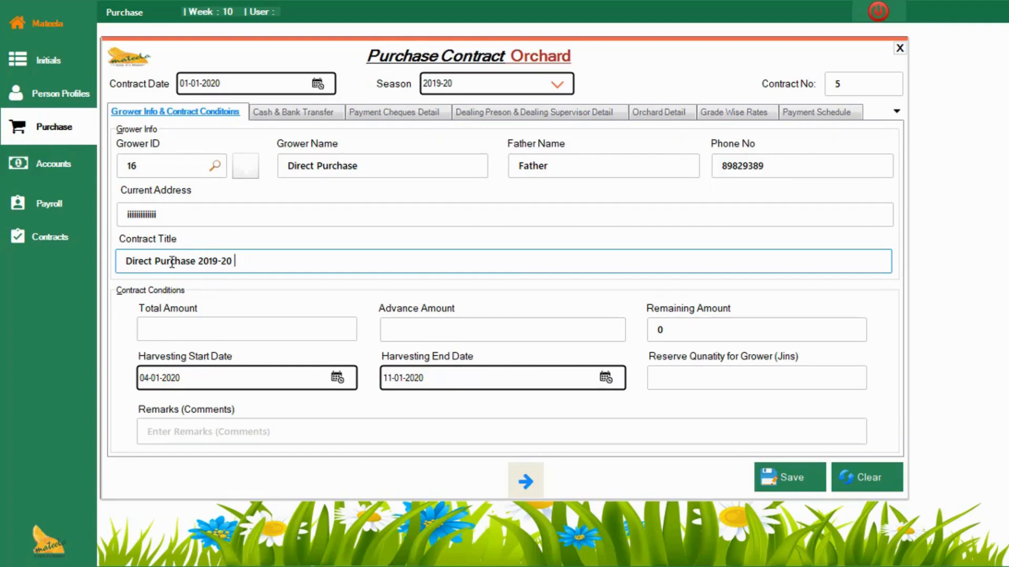
# Step: Remove the word "Direct" from the contract title so that it reads "Purchase 2019-20"
pyautogui.moveTo(156, 262); pyautogui.dragTo(106, 261)
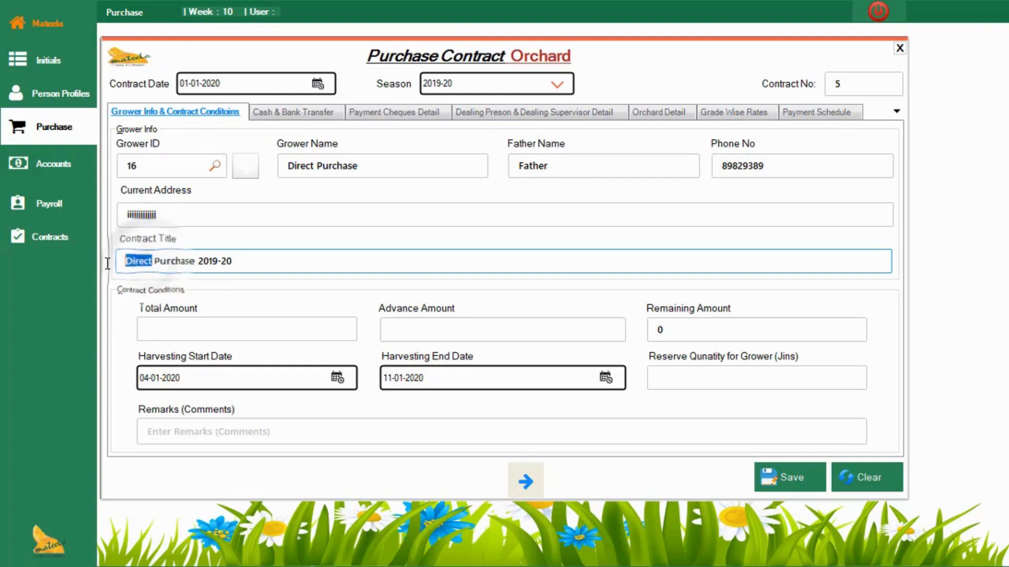
pyautogui.press('BackSpace')
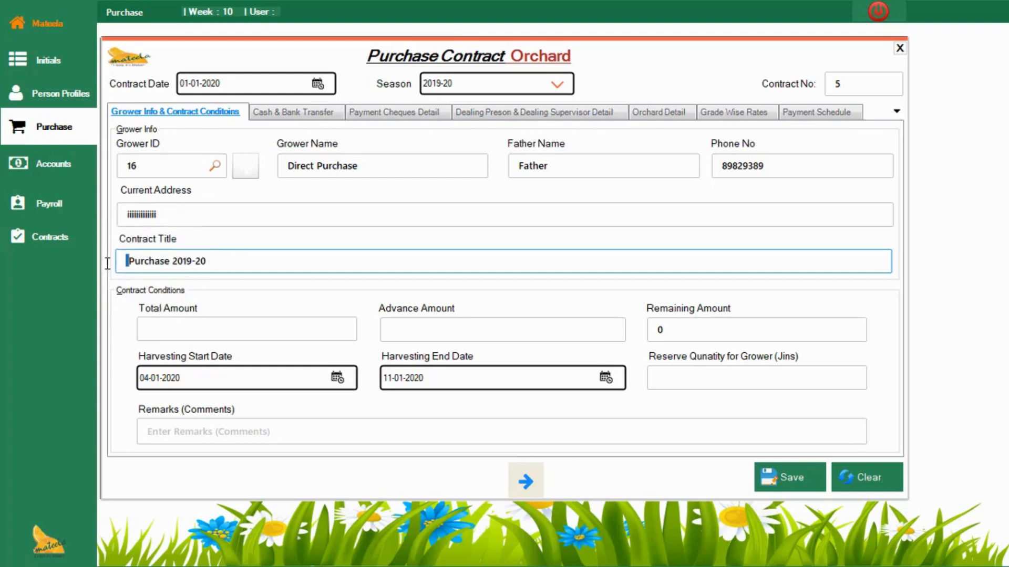
pyautogui.press('Delete')
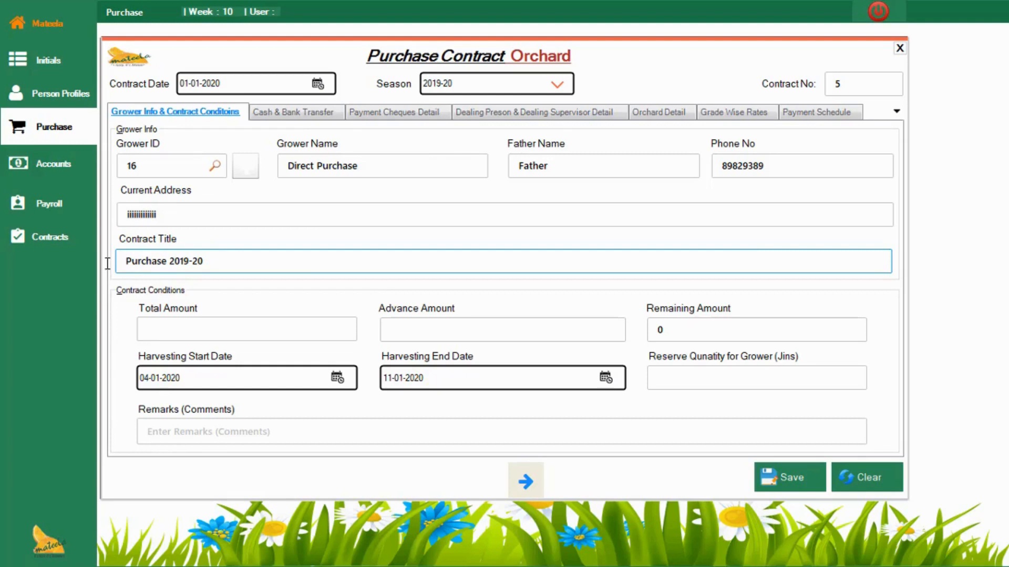
# Step: Set the contract's total amount to 500000 and its advance amount to 200000
pyautogui.click(212, 335)
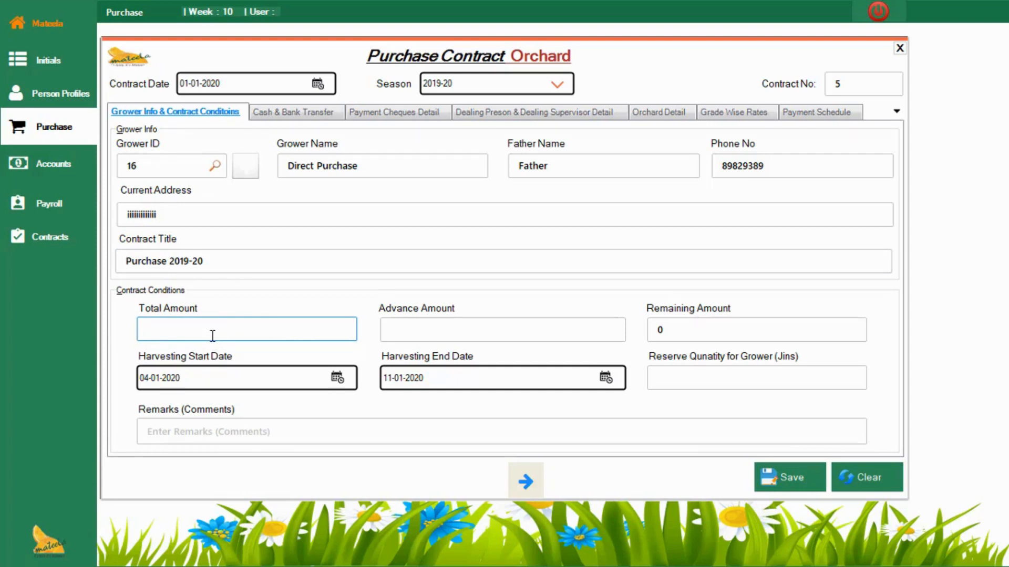
pyautogui.write('500000')
pyautogui.click(490, 330)
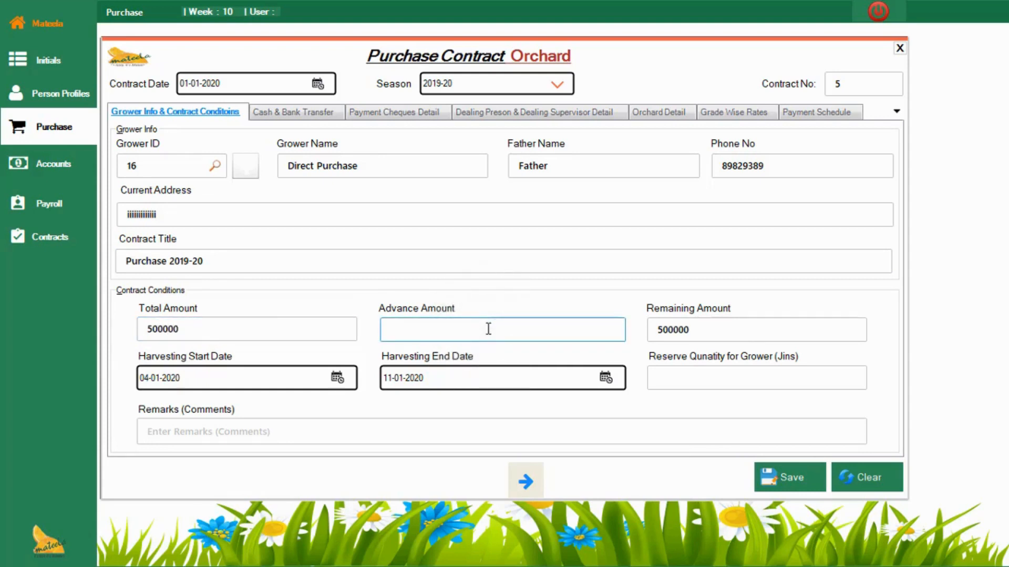
pyautogui.write('200000')
# Step: Pick 04-01-2020 as the harvesting start date and view the selectable harvesting end dates without changing the end date
pyautogui.click(337, 379)
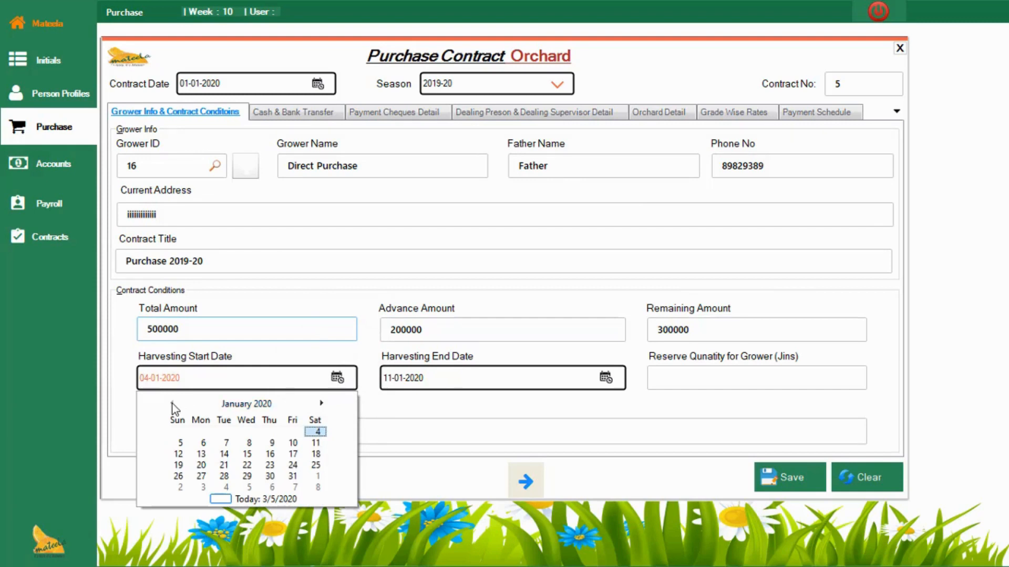
pyautogui.click(321, 433)
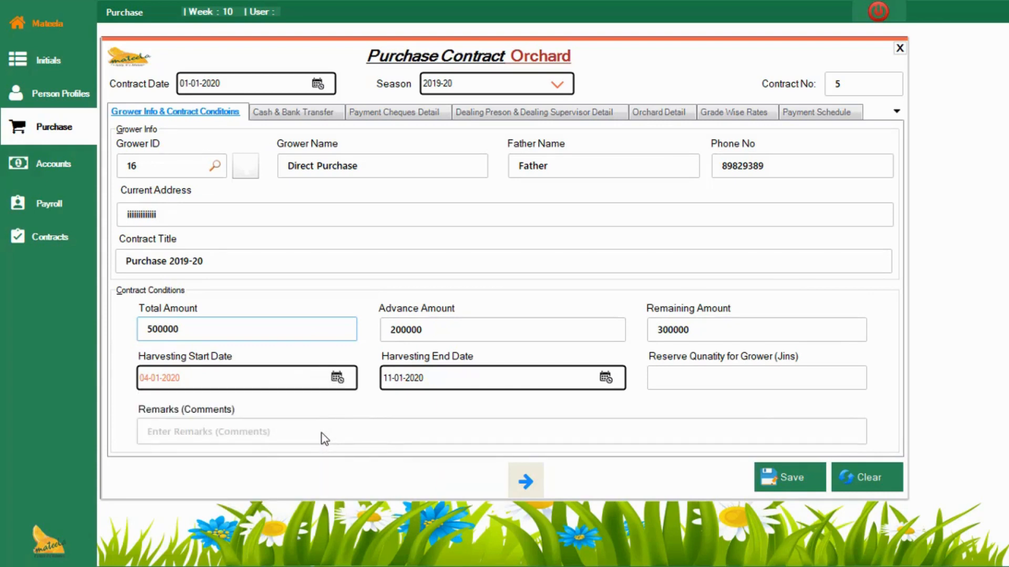
pyautogui.click(606, 378)
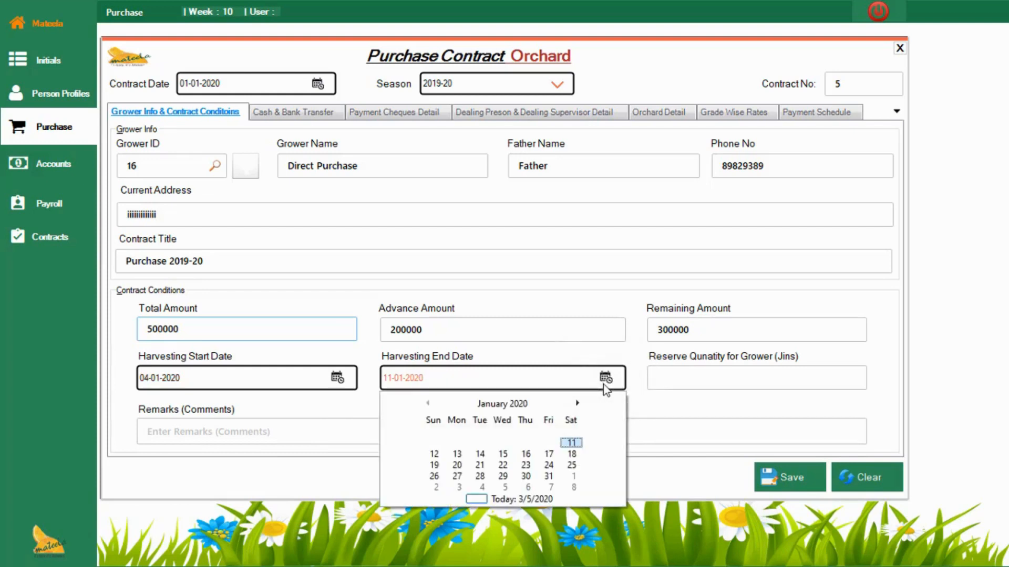
pyautogui.click(482, 280)
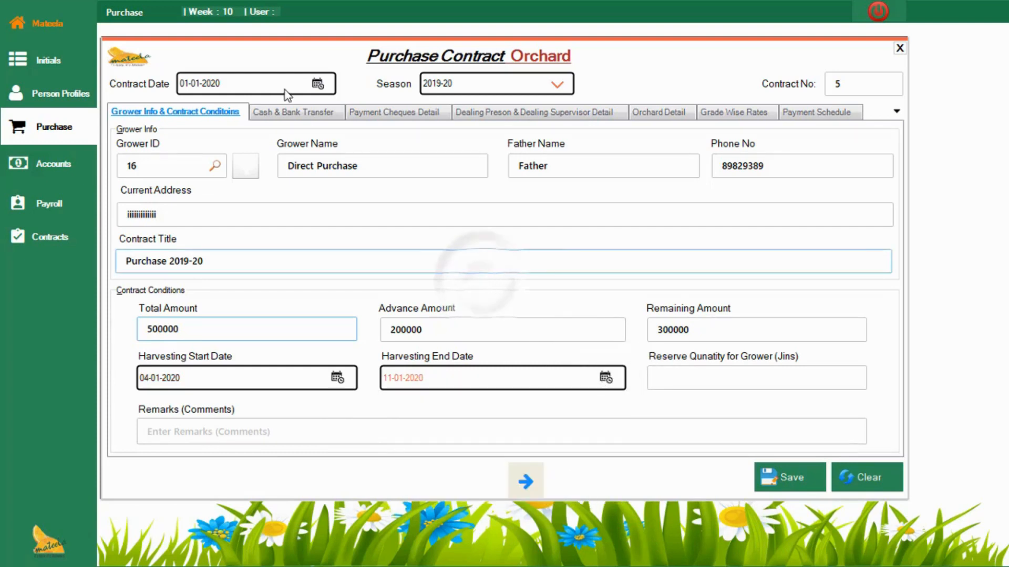
# Step: Set the contract date to 01-12-2019
pyautogui.click(317, 86)
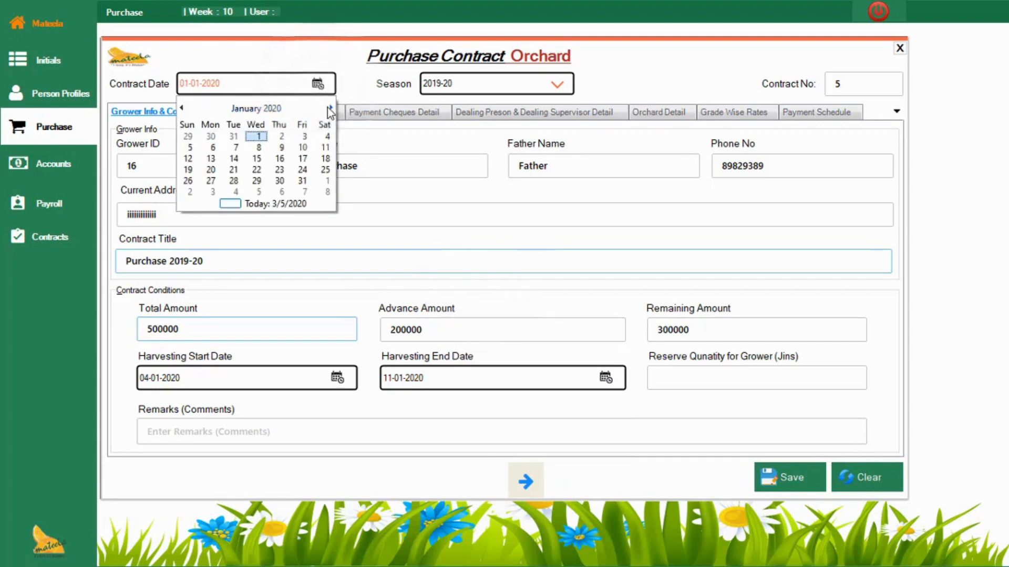
pyautogui.click(182, 108)
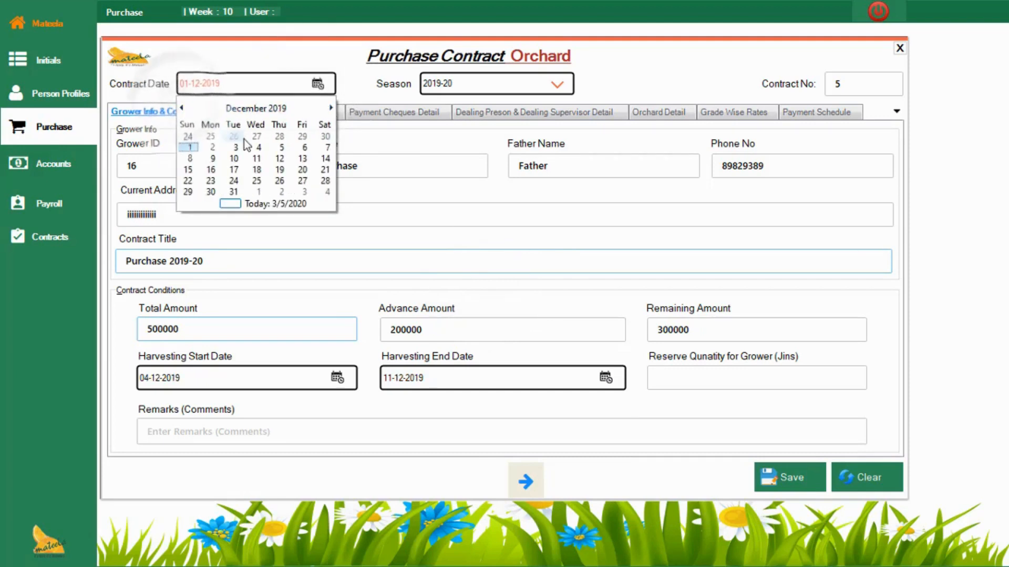
pyautogui.click(190, 147)
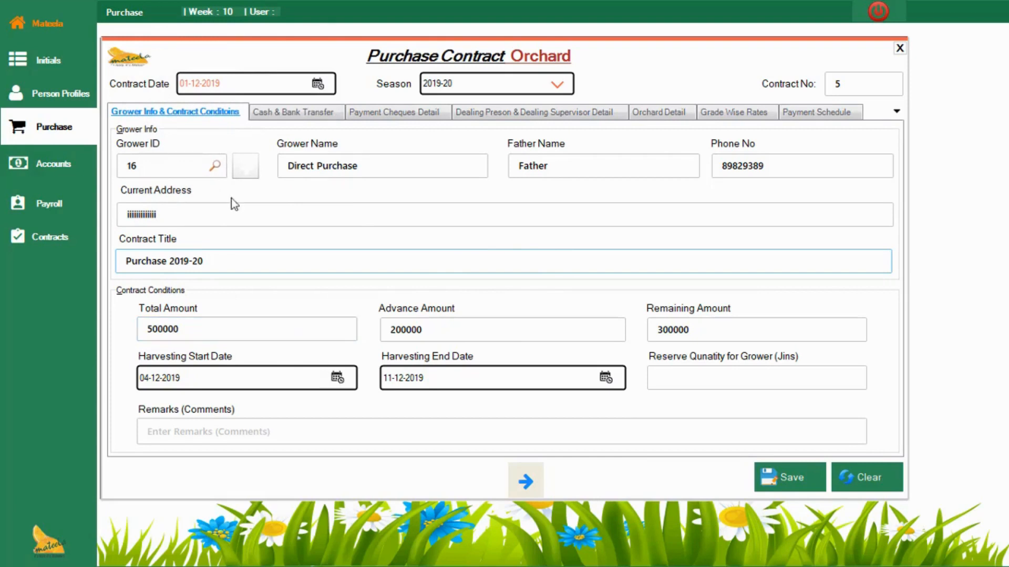
# Step: Check the selectable harvesting start dates from December 2019 to February 2020, leaving the date at 04-12-2019
pyautogui.click(337, 378)
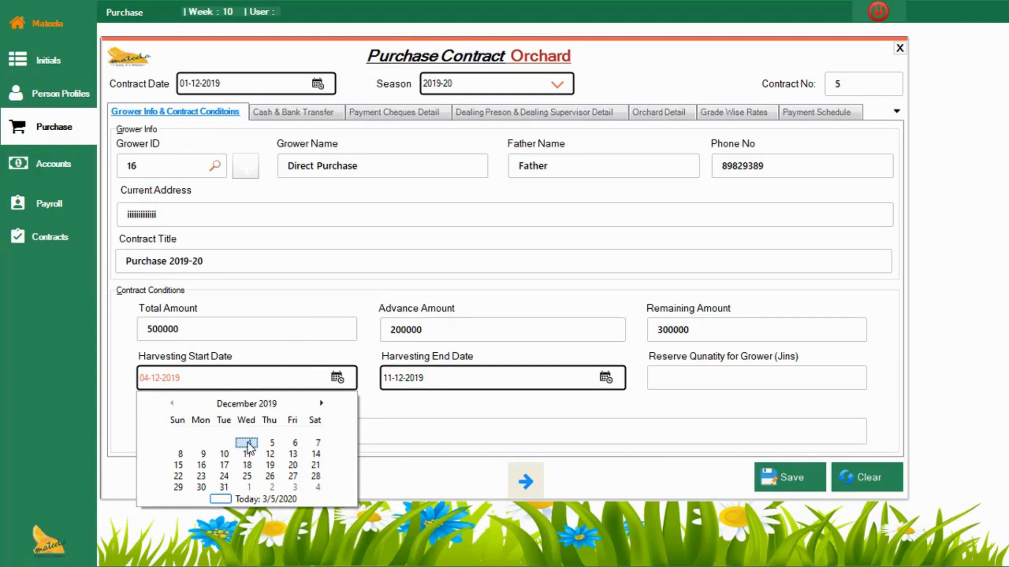
pyautogui.click(321, 403)
pyautogui.click(321, 403)
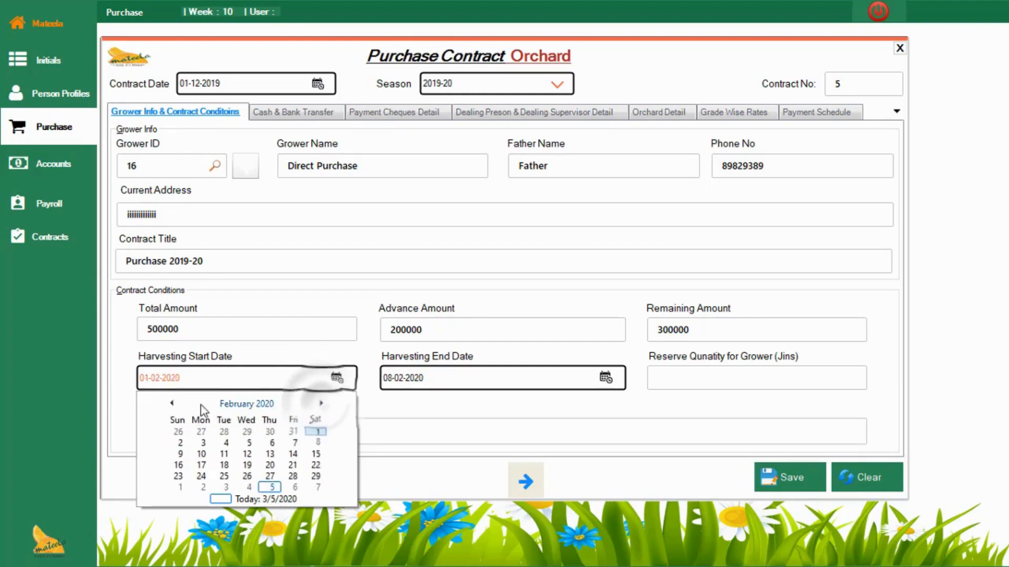
pyautogui.click(172, 403)
pyautogui.click(172, 403)
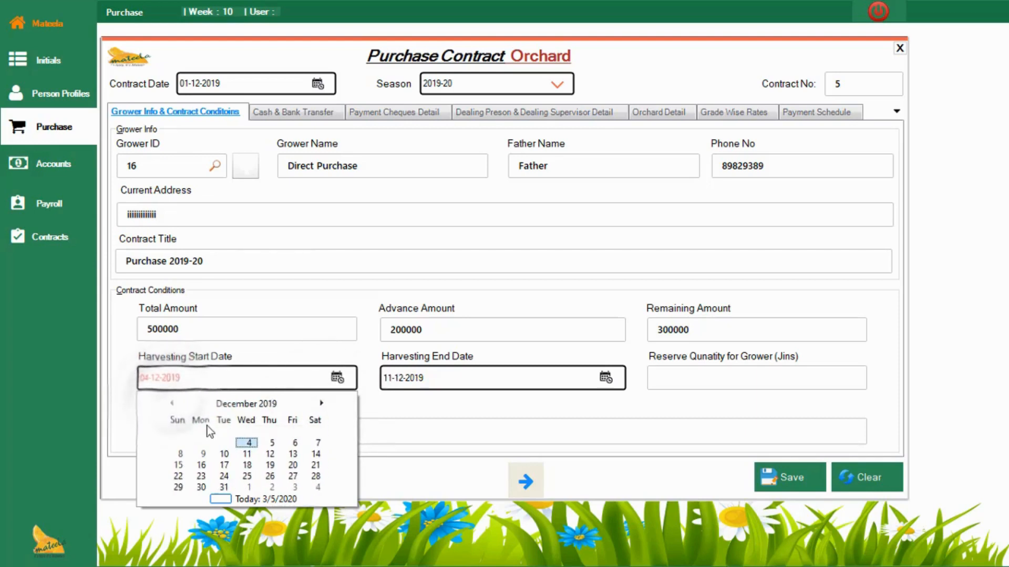
pyautogui.click(255, 284)
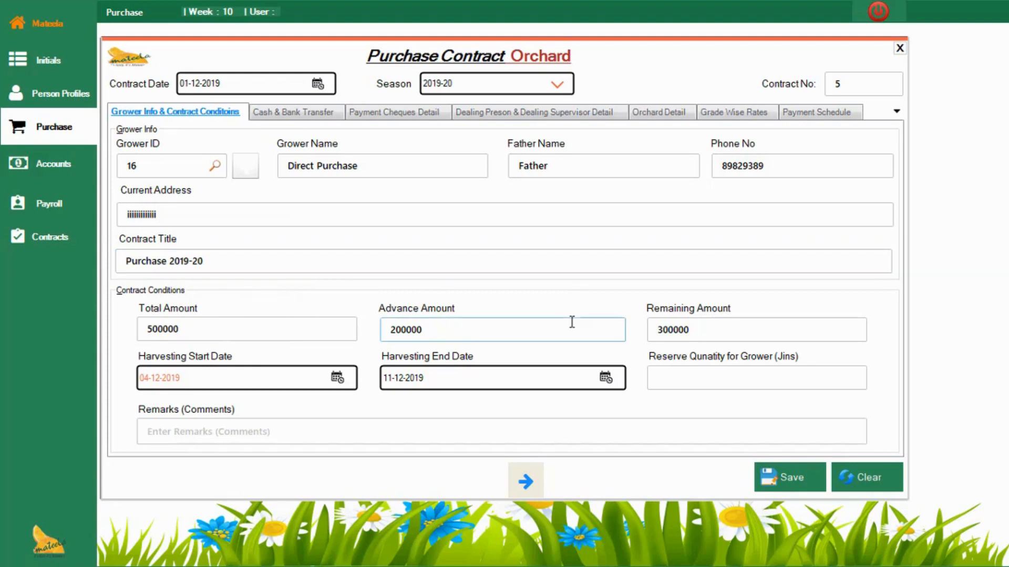
# Step: Set the harvesting end date to 05-03-2020
pyautogui.click(605, 378)
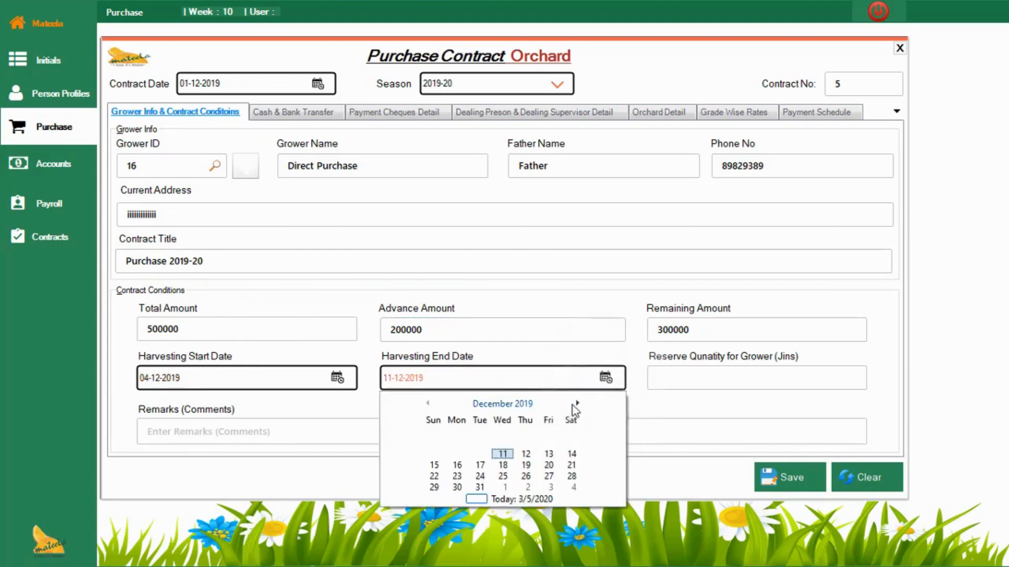
pyautogui.click(577, 404)
pyautogui.click(577, 404)
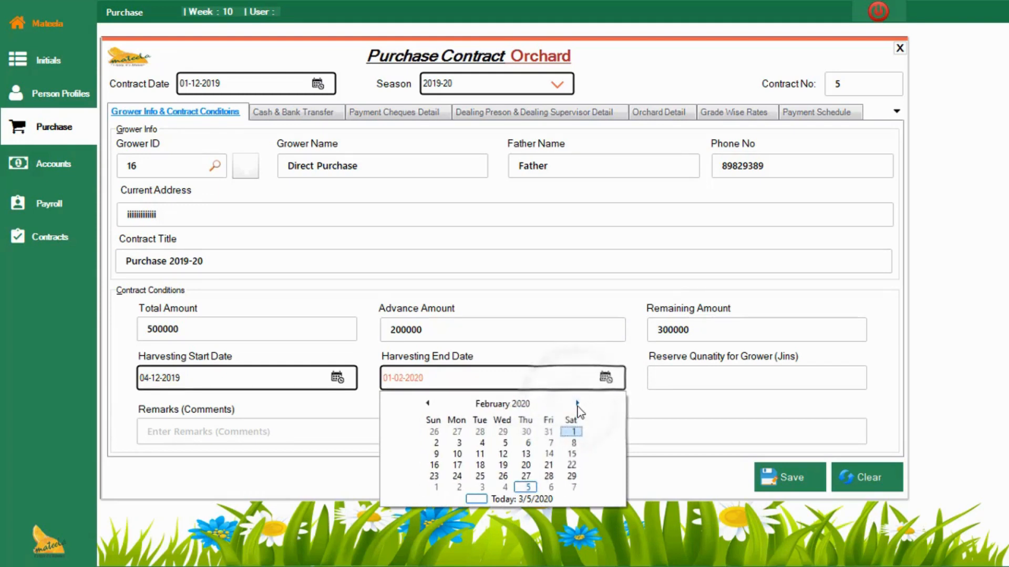
pyautogui.click(577, 404)
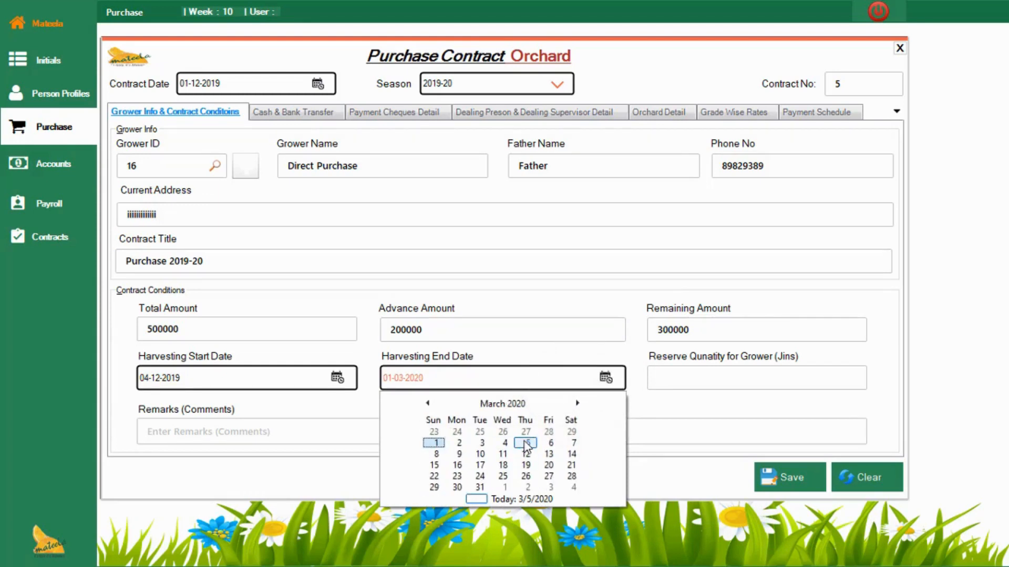
pyautogui.click(535, 444)
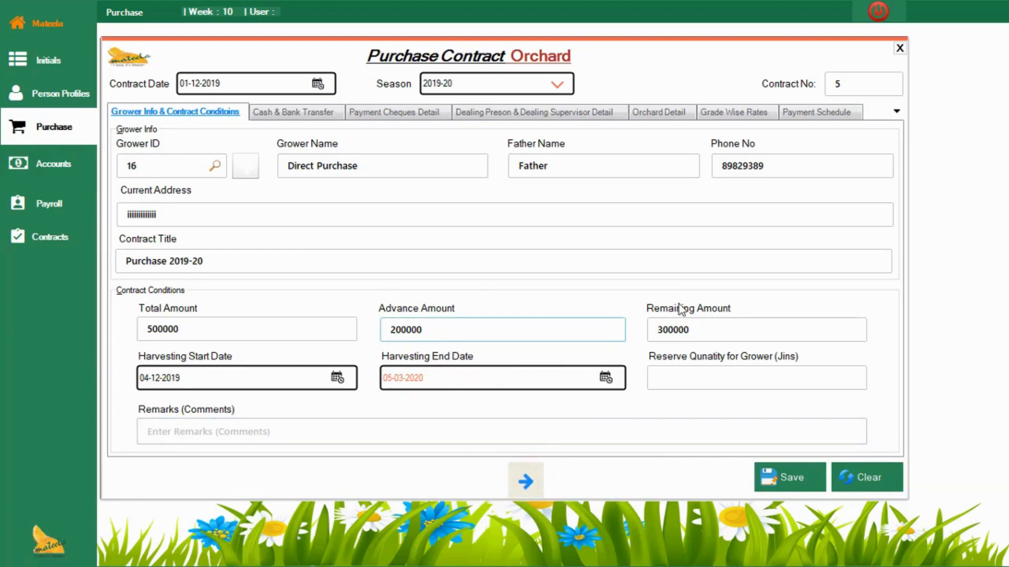
# Step: Set the reserve quantity for the grower to 10 and enter the remarks "This is remarks field"
pyautogui.click(687, 381)
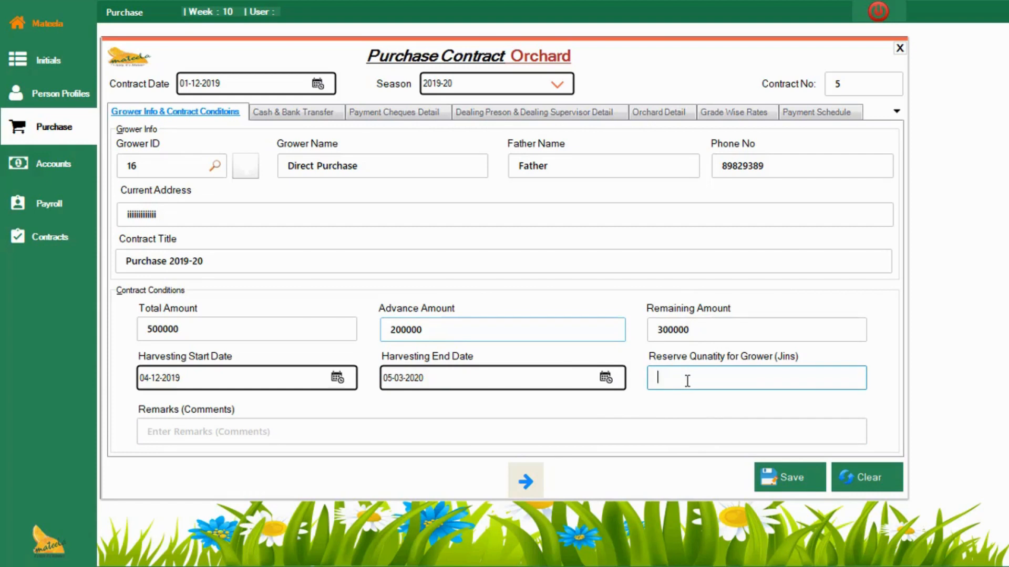
pyautogui.write('10')
pyautogui.click(652, 426)
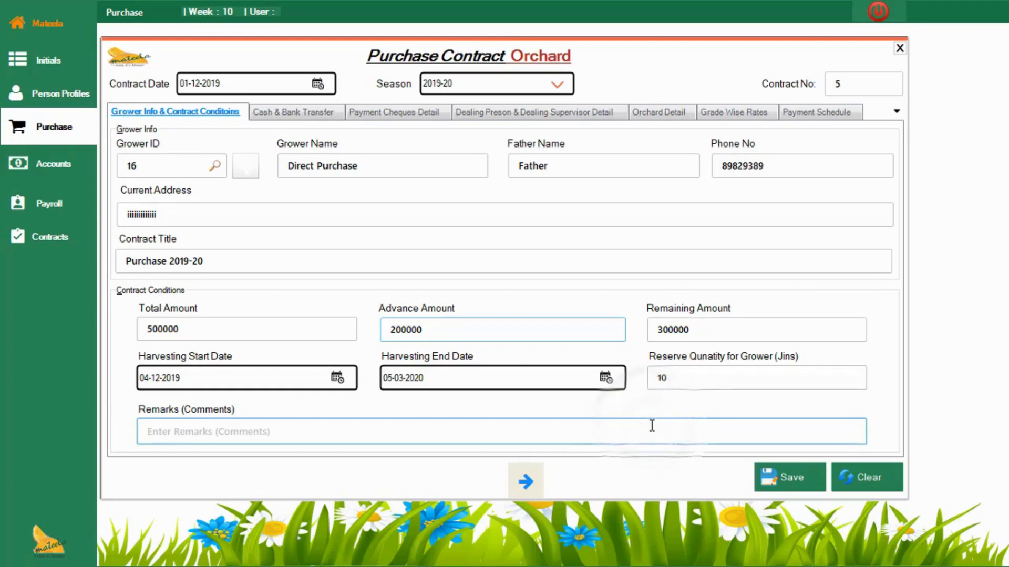
pyautogui.write('This ')
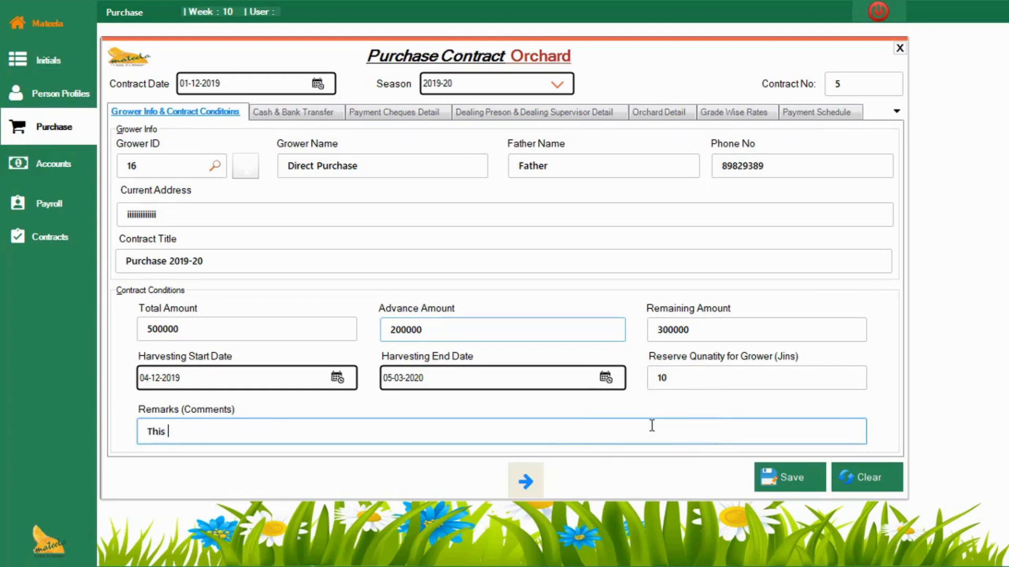
pyautogui.write('is remarks field')
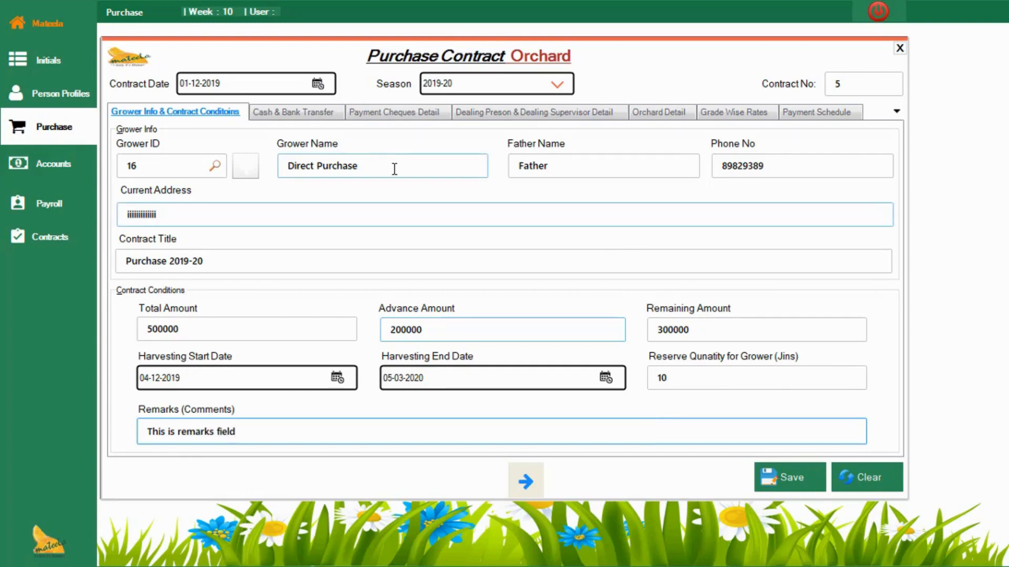
# Step: Choose Business Cash as the account for the contract's cash advance payment
pyautogui.click(310, 118)
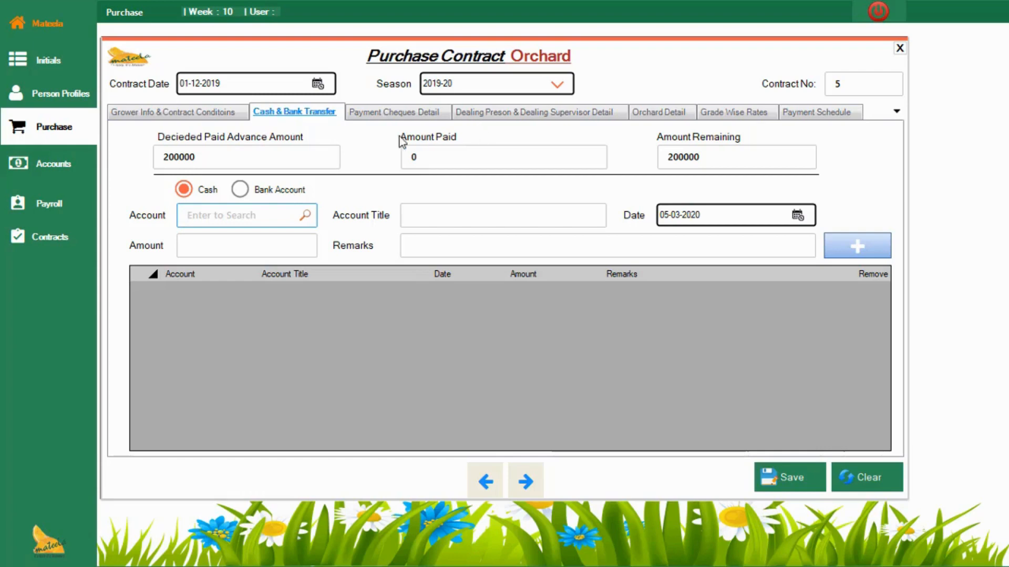
pyautogui.click(245, 162)
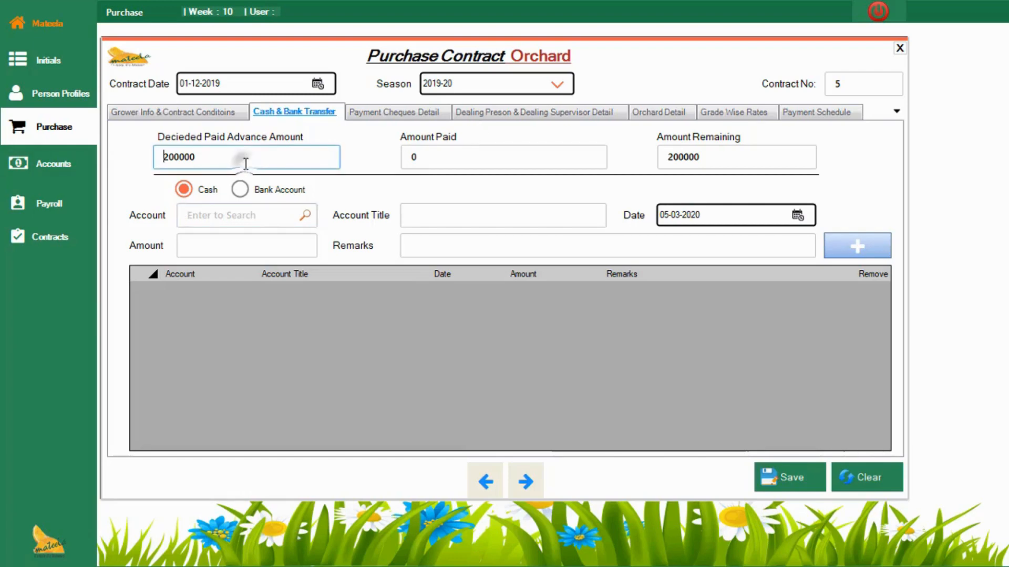
pyautogui.click(242, 219)
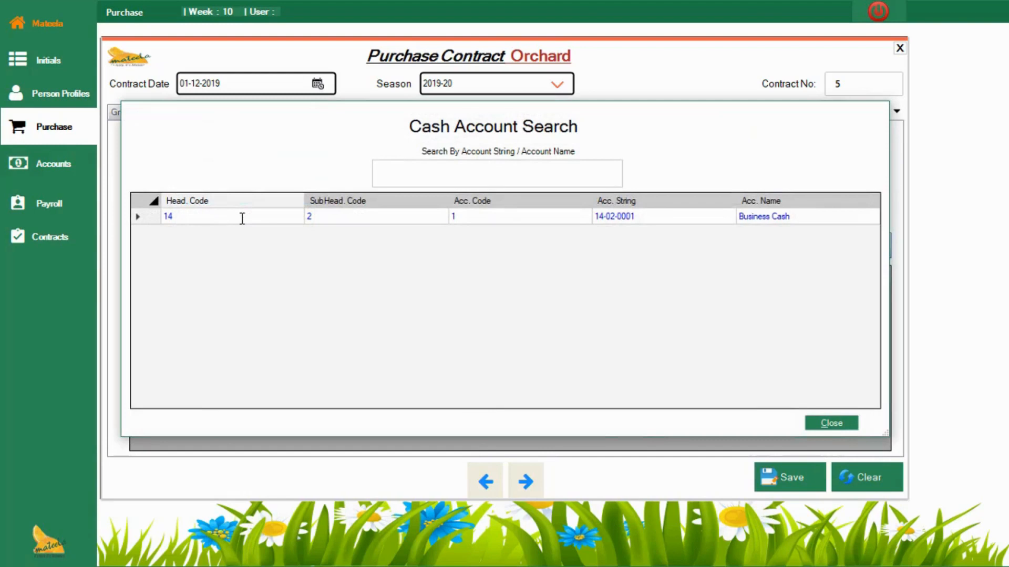
pyautogui.doubleClick(242, 217)
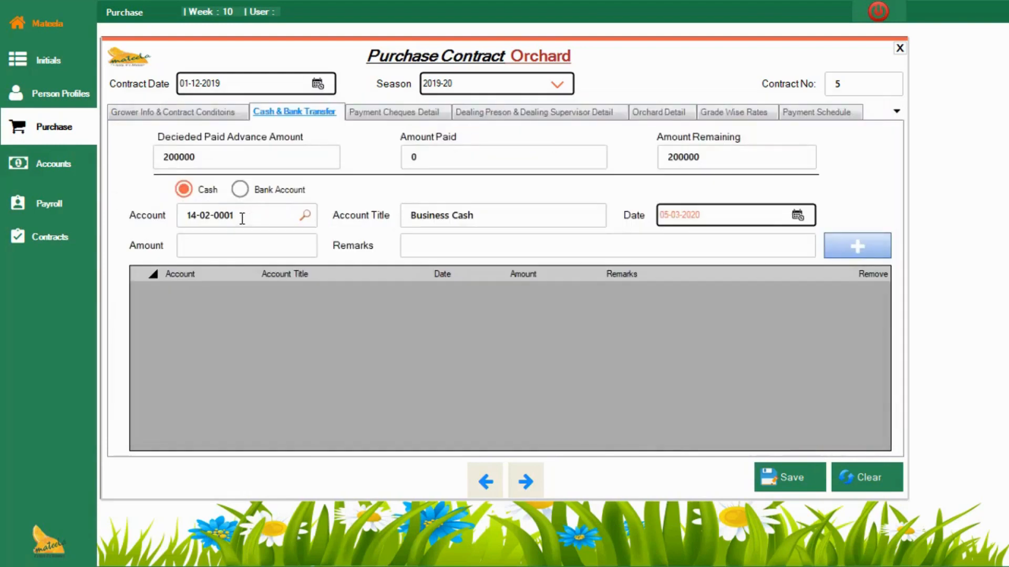
# Step: Set the cash payment amount to 200000 with the remark "-" and add it to the payment list
pyautogui.click(255, 249)
pyautogui.write('2')
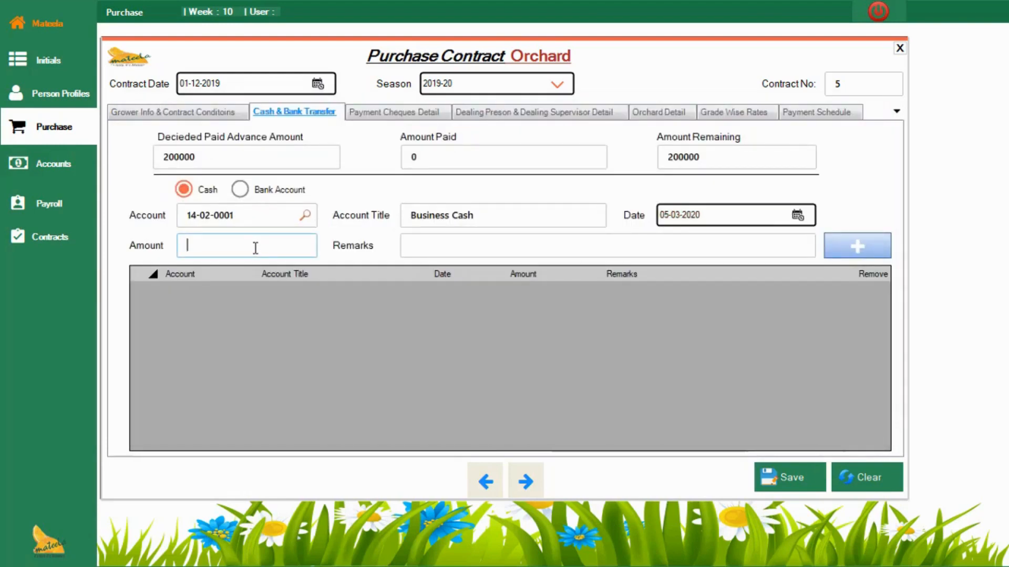
pyautogui.click(256, 249)
pyautogui.write('000')
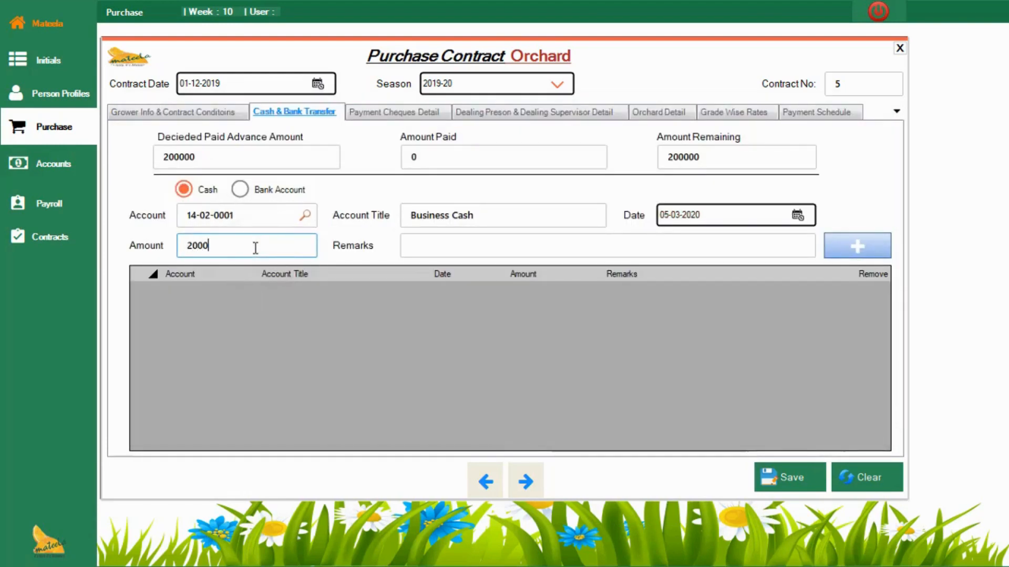
pyautogui.write('00')
pyautogui.click(603, 239)
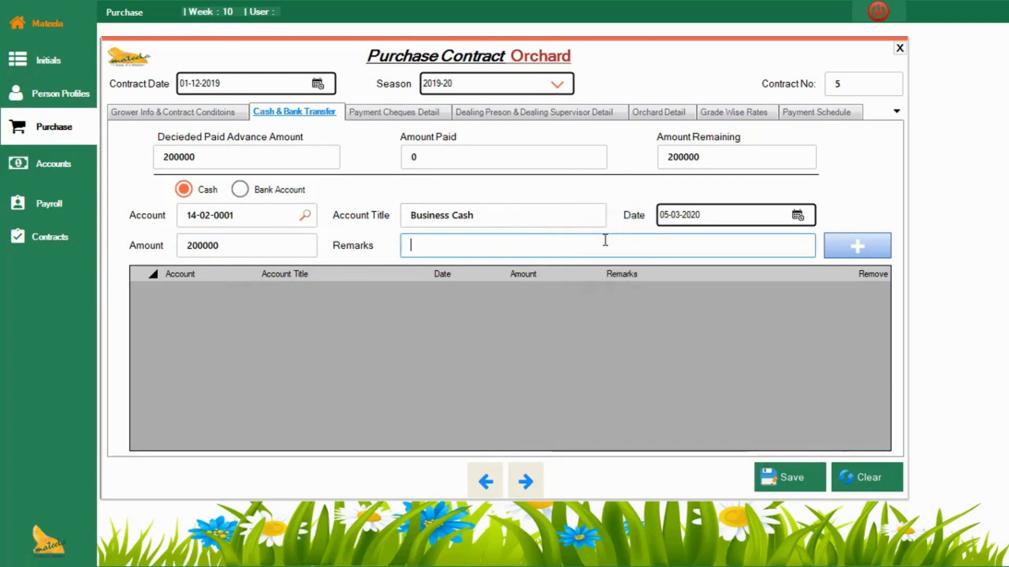
pyautogui.write('-')
pyautogui.click(852, 250)
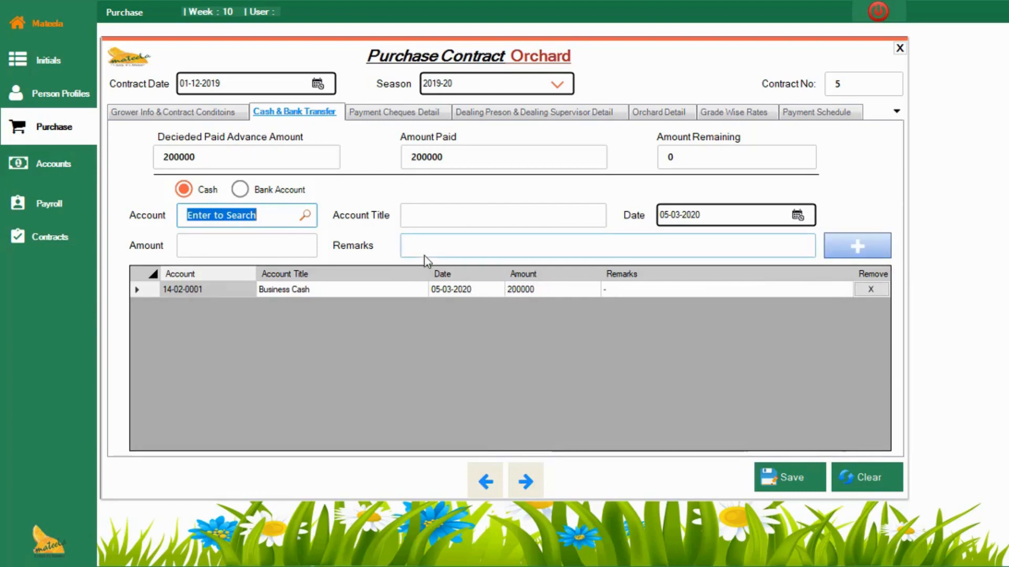
# Step: Compare the advance, paid and remaining amounts between the cash and bank transfer section and the payment cheques section
pyautogui.click(405, 114)
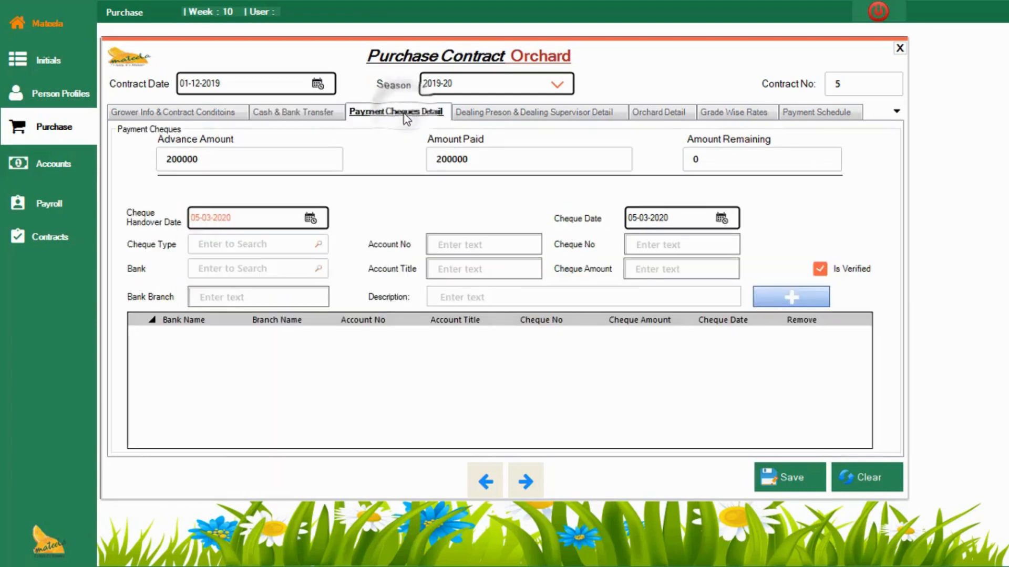
pyautogui.click(308, 114)
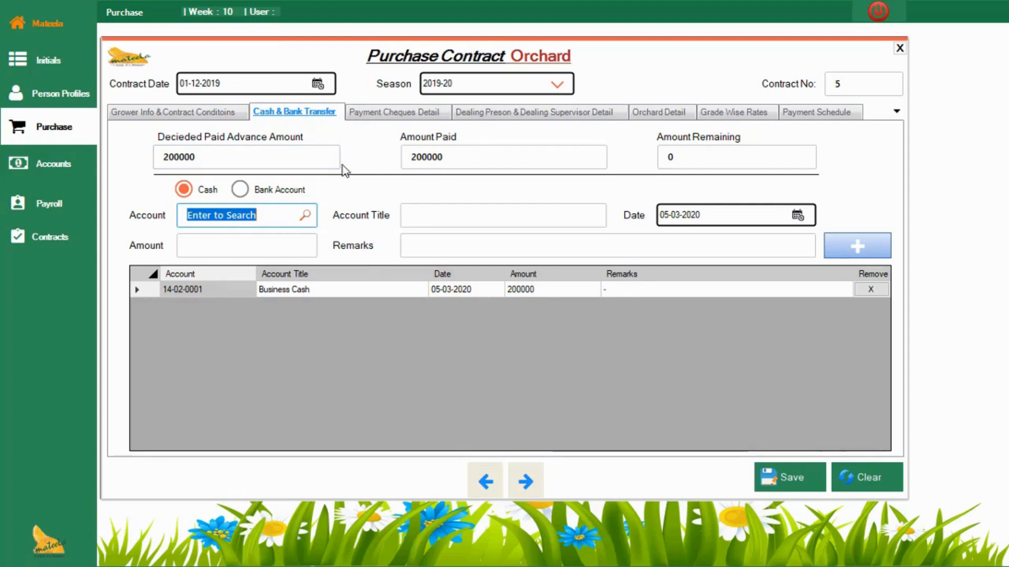
pyautogui.click(387, 113)
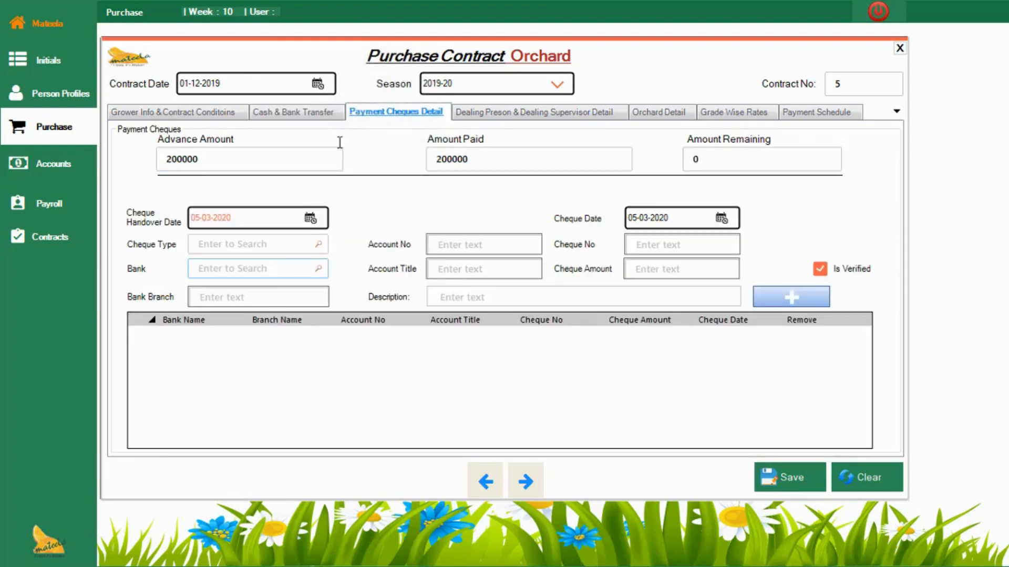
pyautogui.click(324, 116)
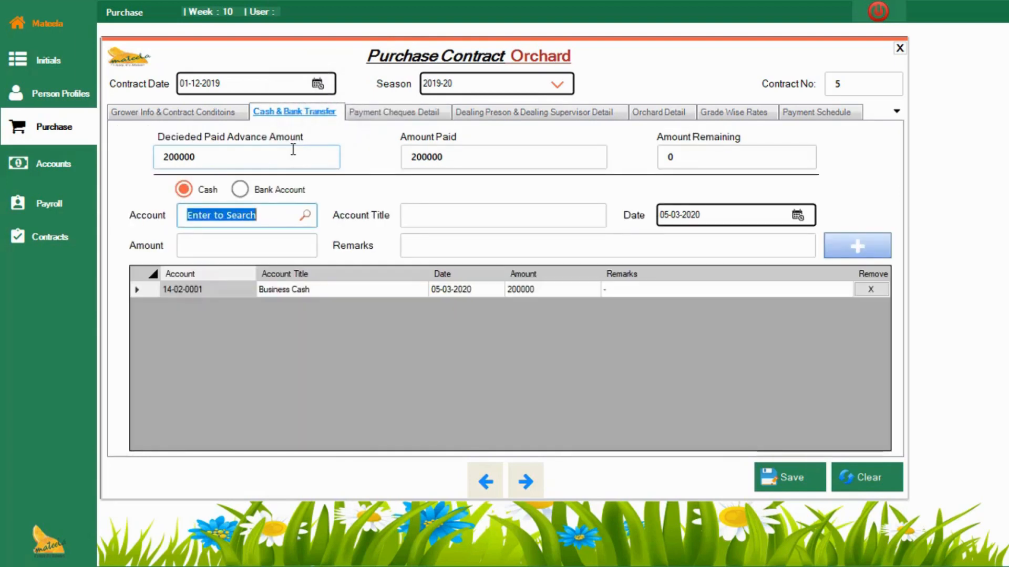
pyautogui.click(402, 114)
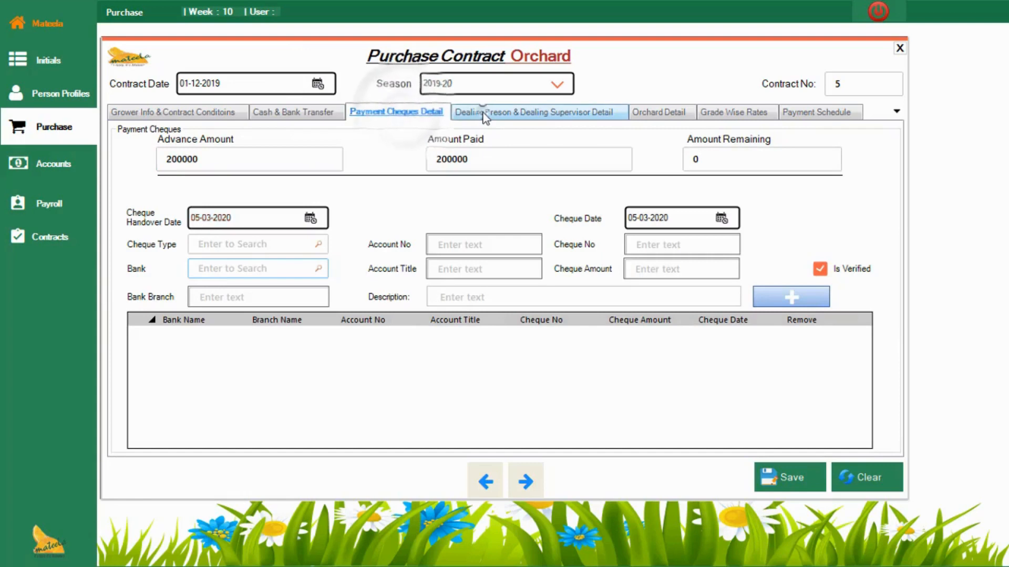
# Step: Enter "Test Dealing Person" as the dealing person for cash and diesel, and fill in the father's name and phone number
pyautogui.click(475, 113)
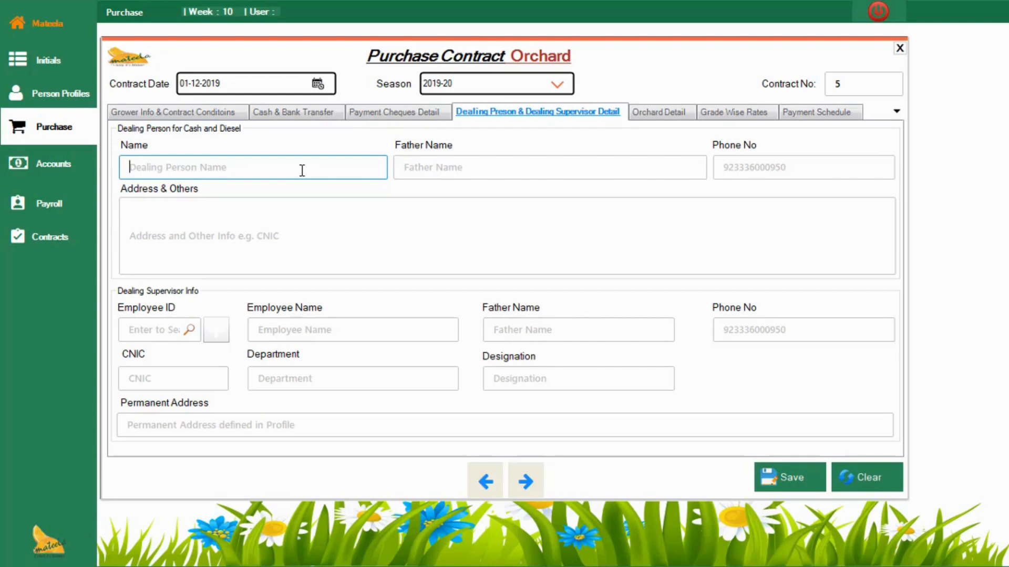
pyautogui.write('Test ')
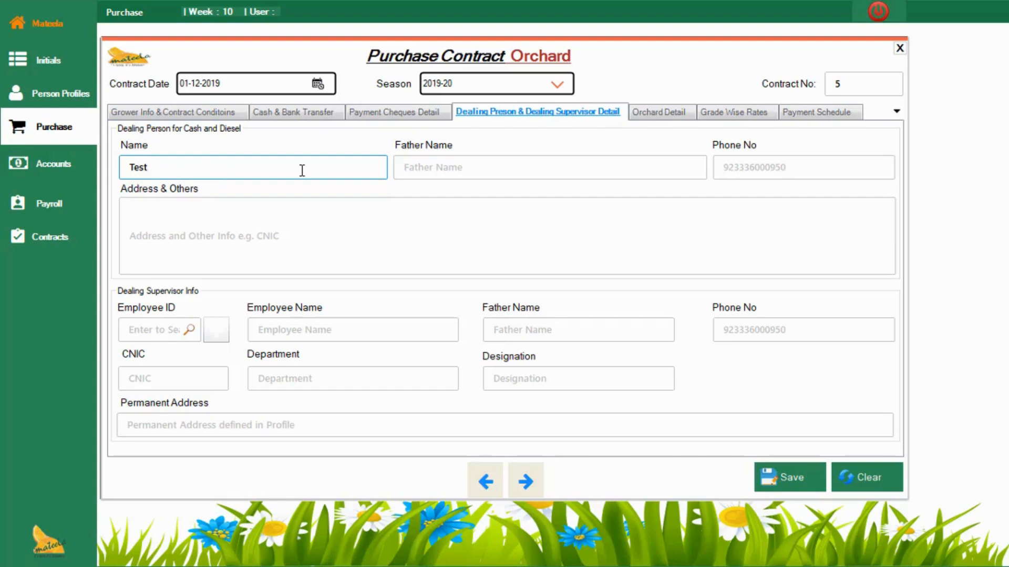
pyautogui.write('Dealing Person')
pyautogui.press('Tab')
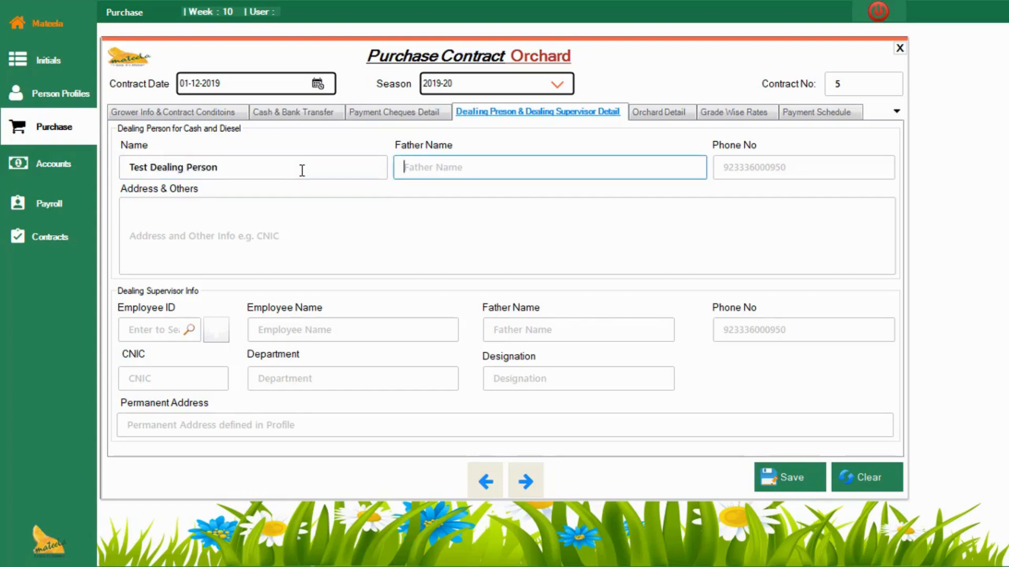
pyautogui.write('Muhammad')
pyautogui.press('Tab')
pyautogui.write('090909')
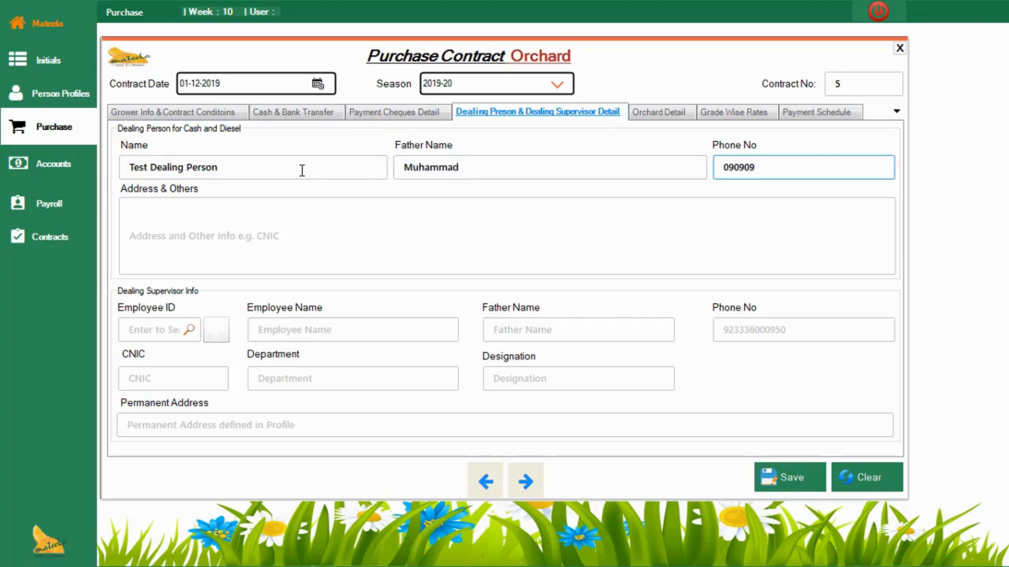
# Step: Enter "Address and all ohter info you want to write...." as the dealing person's address and other information
pyautogui.press('Tab')
pyautogui.write('kjkjkljlkjkljklj')
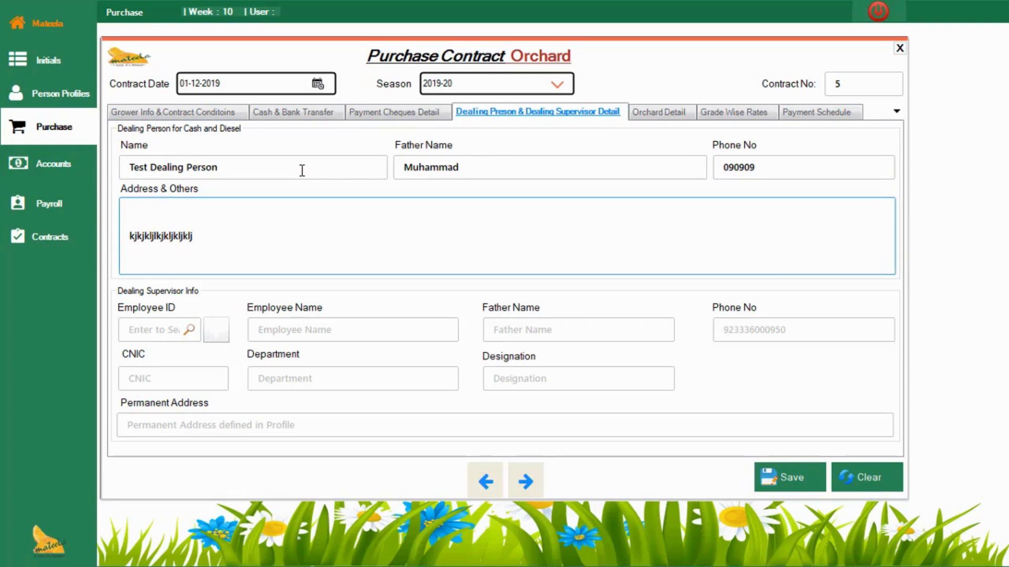
pyautogui.press('BackSpace')
pyautogui.press('BackSpace')
pyautogui.press('BackSpace')
pyautogui.press('BackSpace')
pyautogui.press('BackSpace')
pyautogui.press('BackSpace')
pyautogui.press('BackSpace')
pyautogui.press('BackSpace')
pyautogui.press('BackSpace')
pyautogui.press('BackSpace')
pyautogui.press('BackSpace')
pyautogui.press('BackSpace')
pyautogui.press('BackSpace')
pyautogui.press('BackSpace')
pyautogui.press('BackSpace')
pyautogui.press('BackSpace')
pyautogui.write('Add')
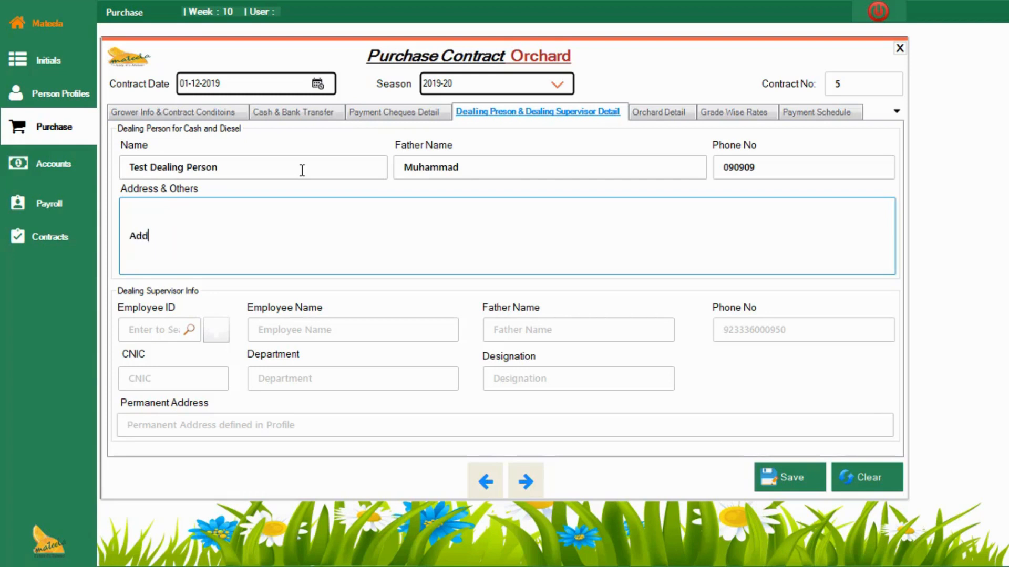
pyautogui.write('ress and all ohter info y')
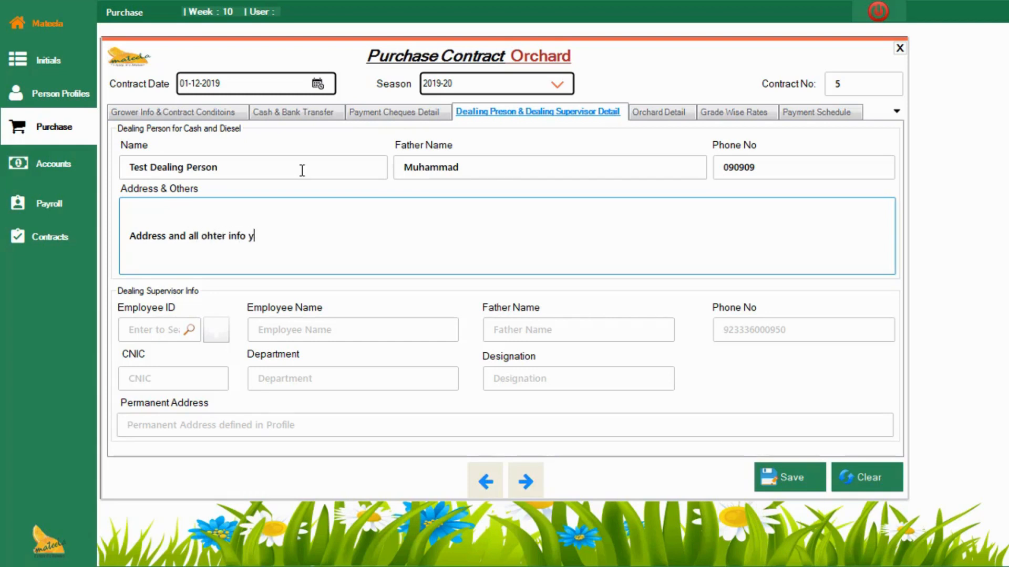
pyautogui.write('ou want to write....')
# Step: Look up the employees and assign the Accounts department's Data Entry employee as the dealing supervisor
pyautogui.click(162, 332)
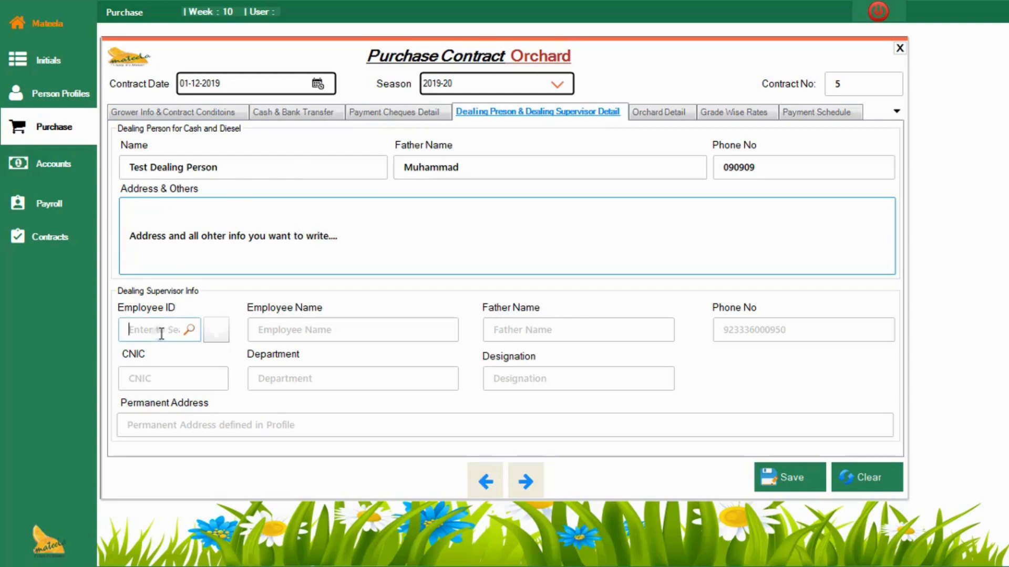
pyautogui.press('Return')
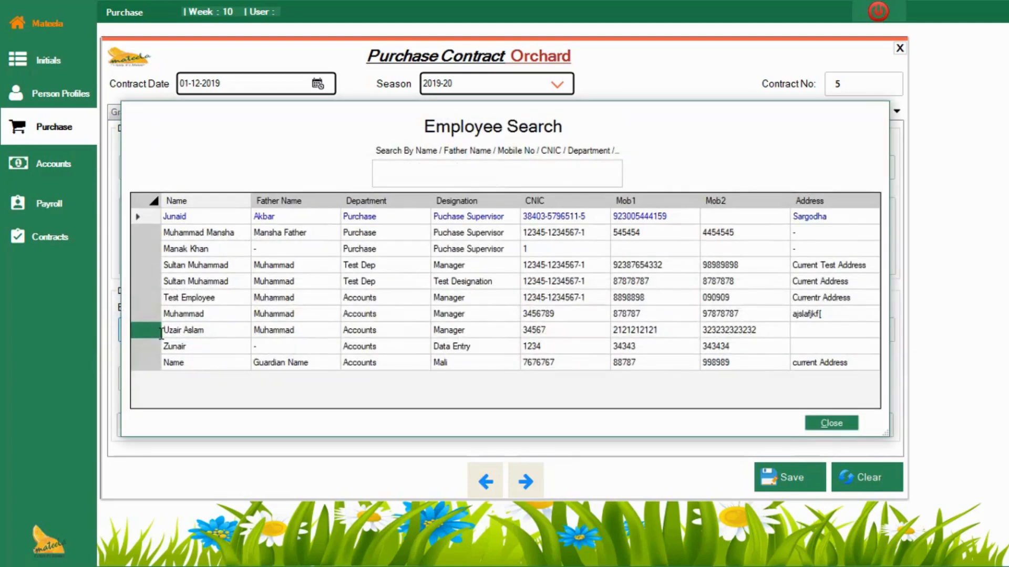
pyautogui.press('Down')
pyautogui.press('Down')
pyautogui.press('Down')
pyautogui.press('Down')
pyautogui.press('Down')
pyautogui.press('Down')
pyautogui.press('Down')
pyautogui.press('Down')
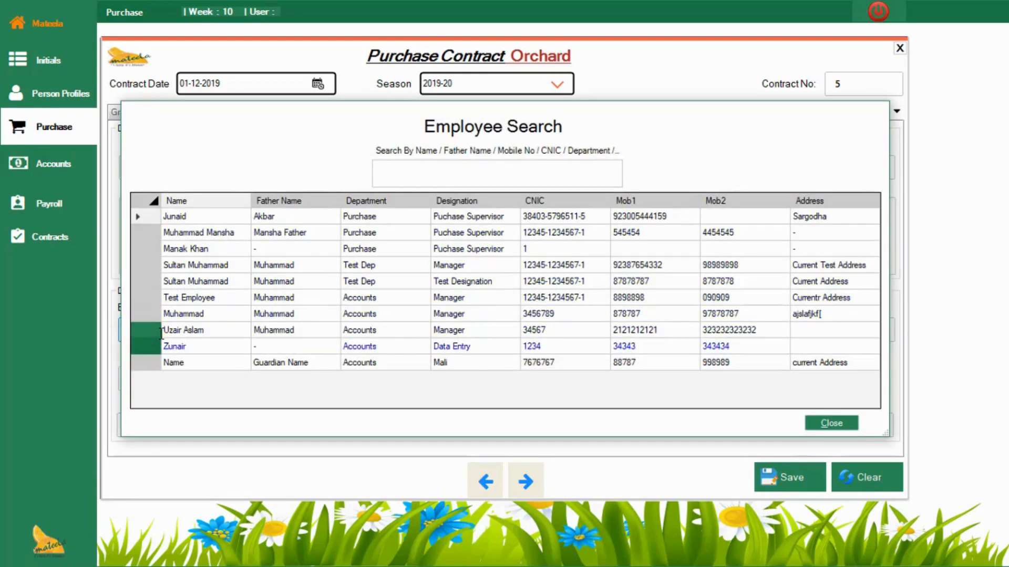
pyautogui.press('Down')
pyautogui.press('Up')
pyautogui.press('Return')
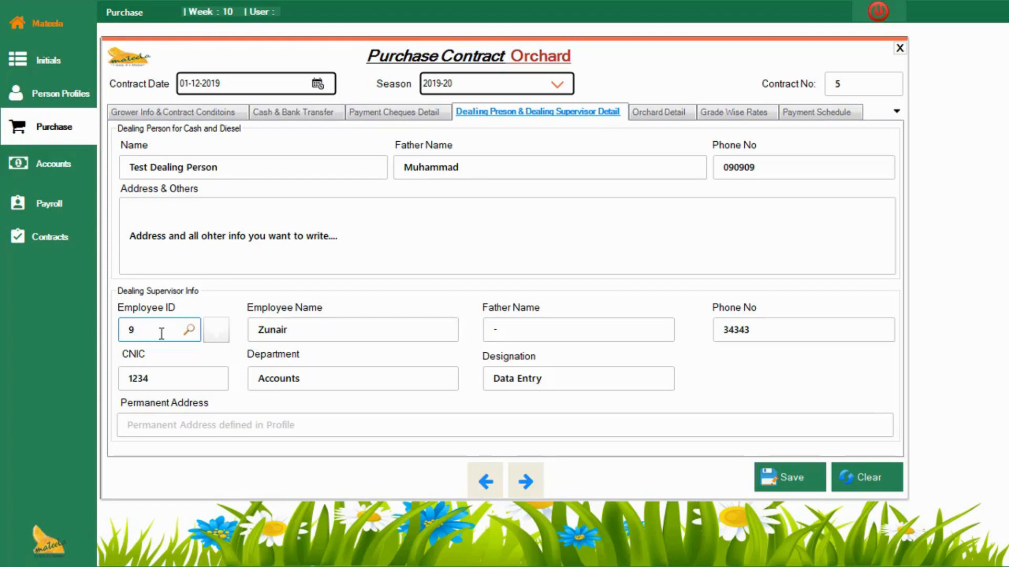
pyautogui.click(190, 425)
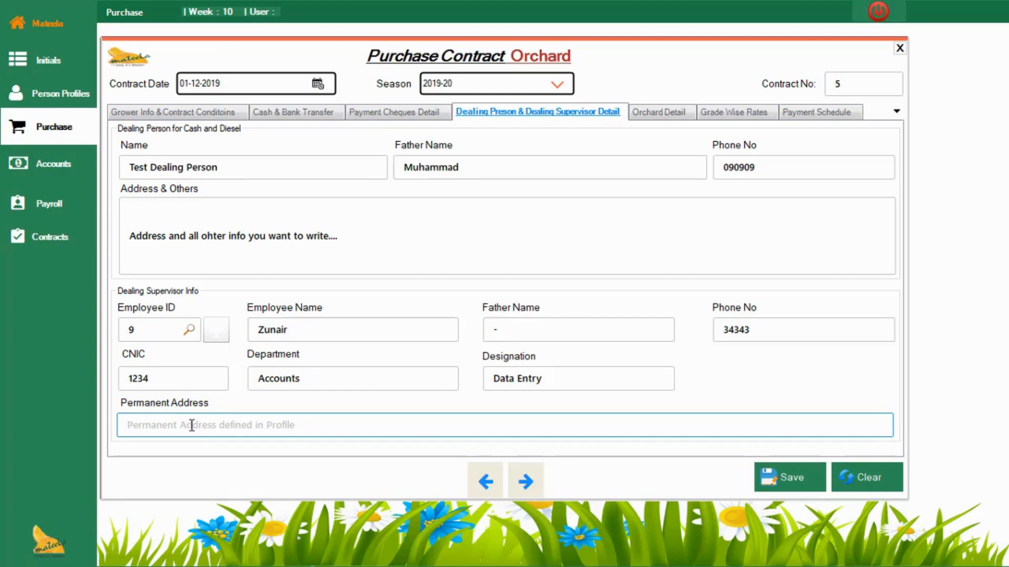
# Step: Look up the registered orchards and add Chak No 27 NB to the contract's orchard details
pyautogui.click(650, 114)
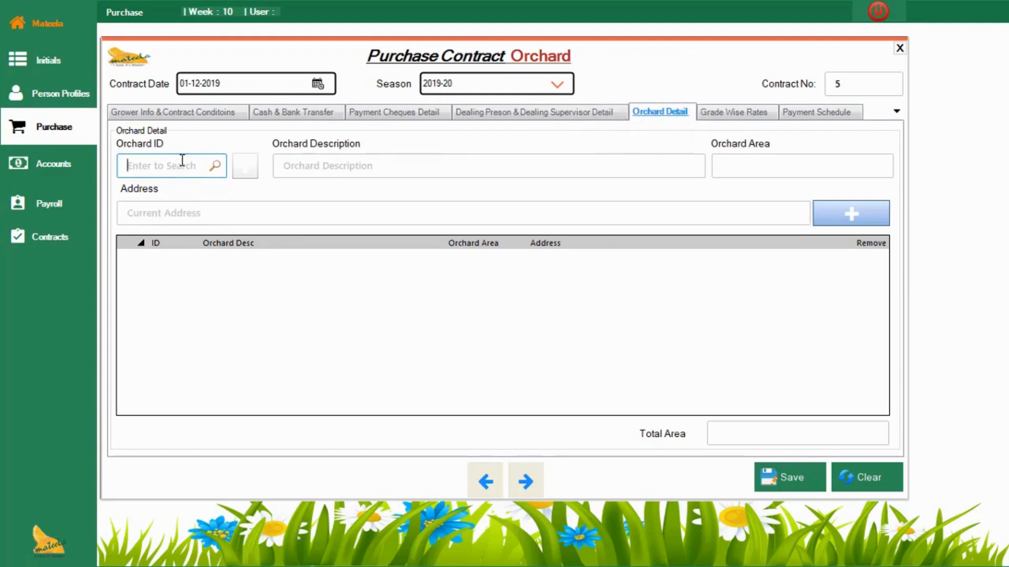
pyautogui.press('Return')
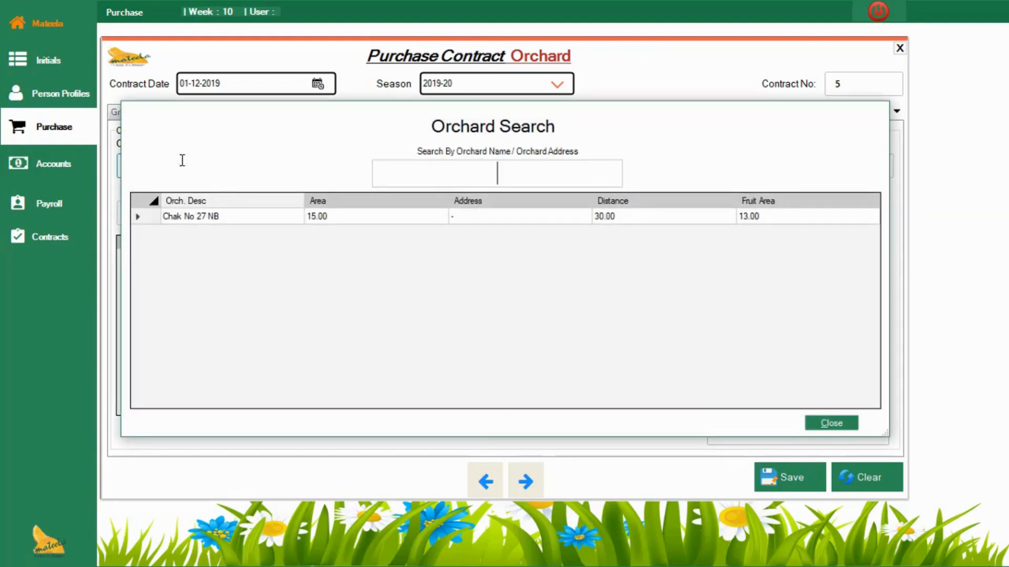
pyautogui.press('Escape')
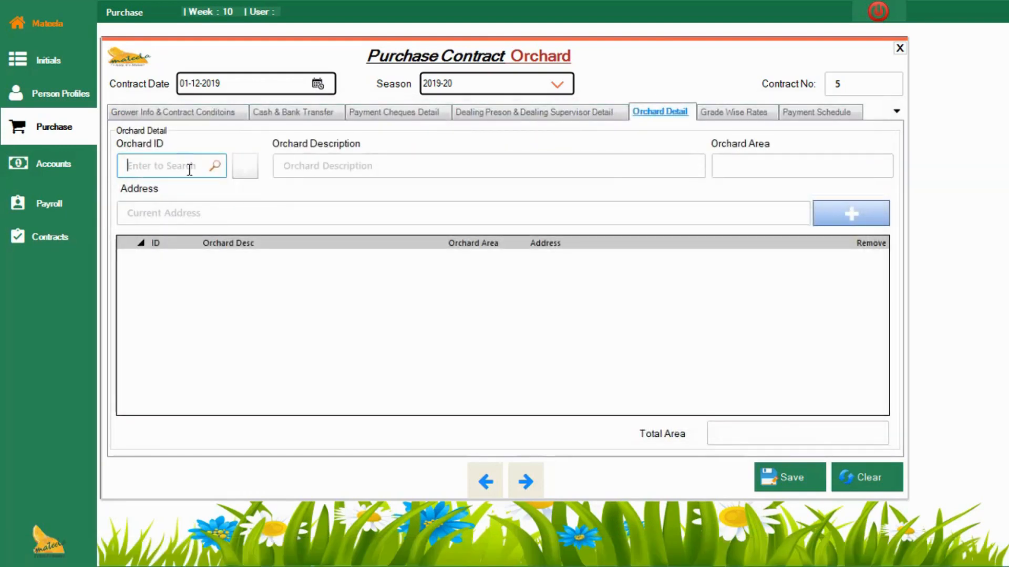
pyautogui.click(244, 168)
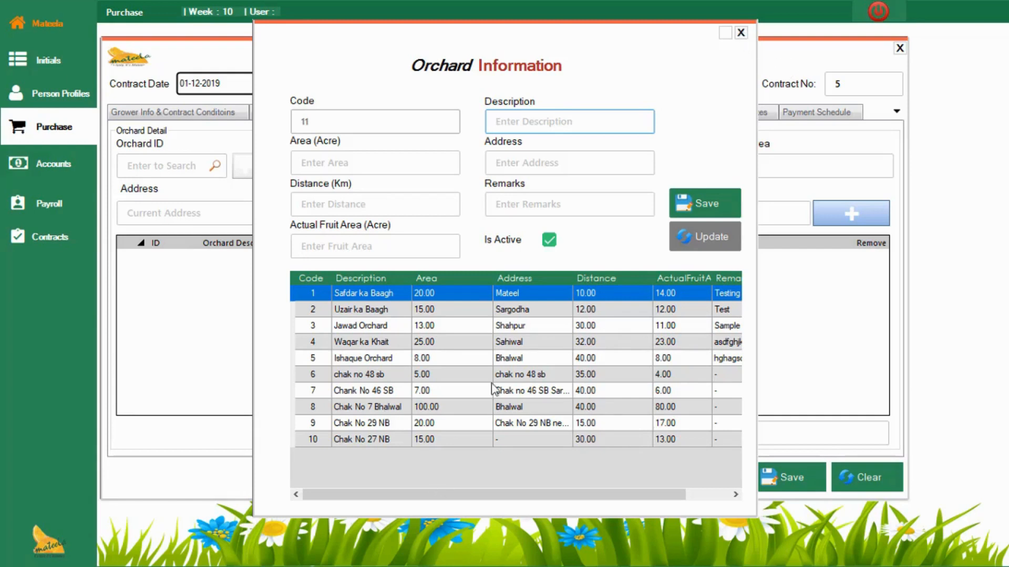
pyautogui.click(741, 32)
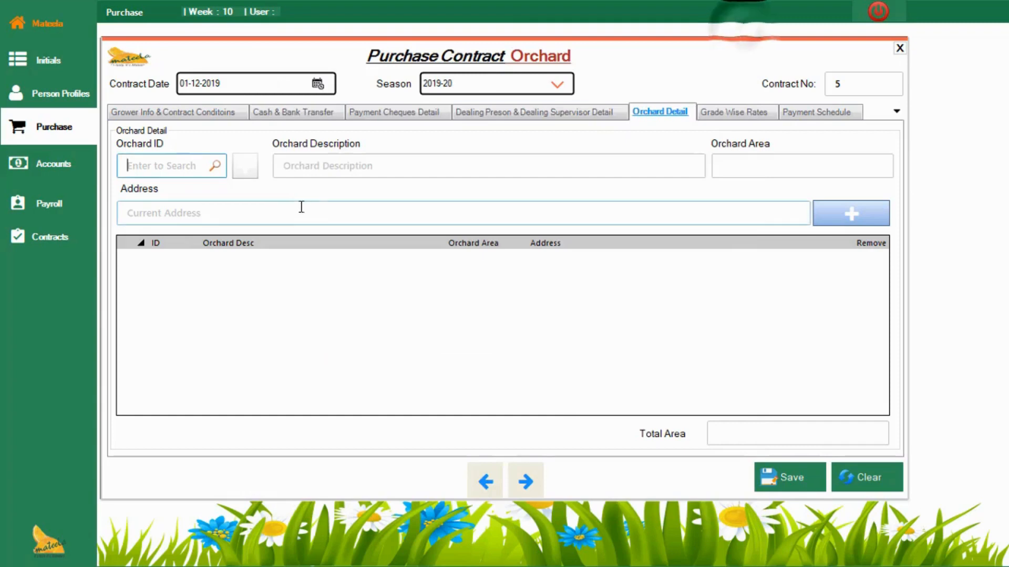
pyautogui.click(233, 185)
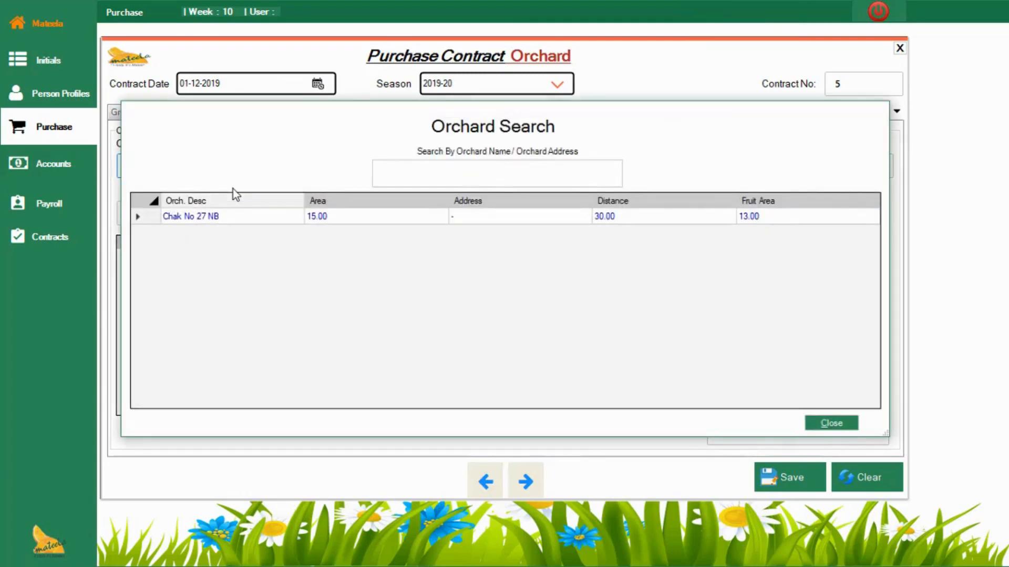
pyautogui.press('Return')
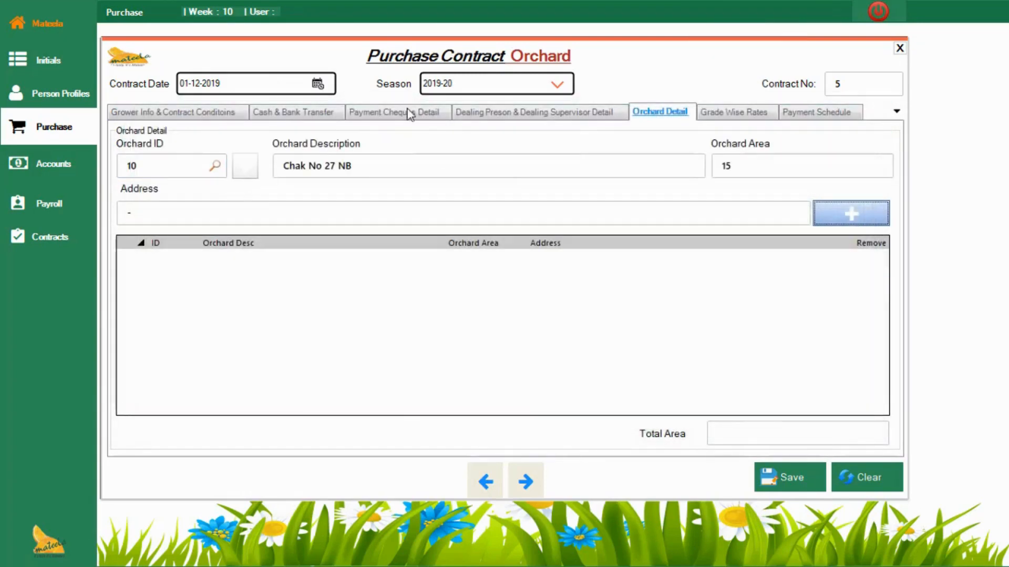
pyautogui.click(840, 207)
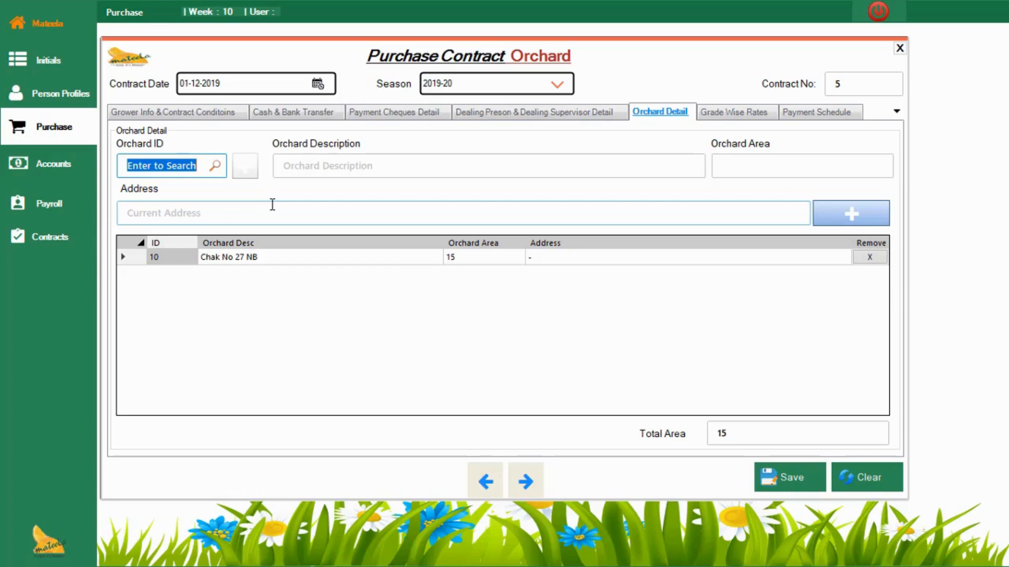
# Step: Add a grade-wise rate of 800 for KINNOW grade KHARA-(GRADE A)
pyautogui.click(722, 119)
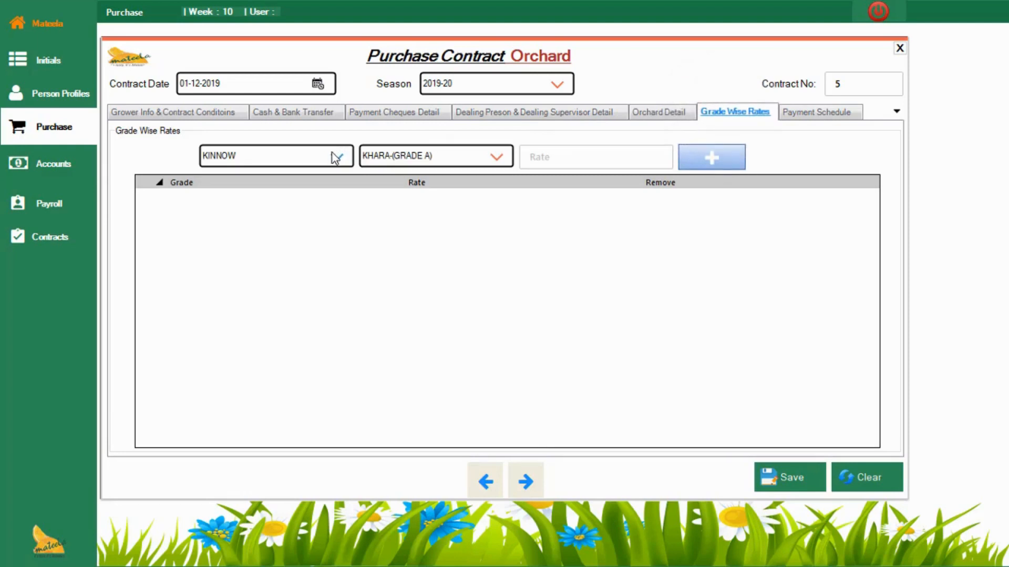
pyautogui.click(578, 160)
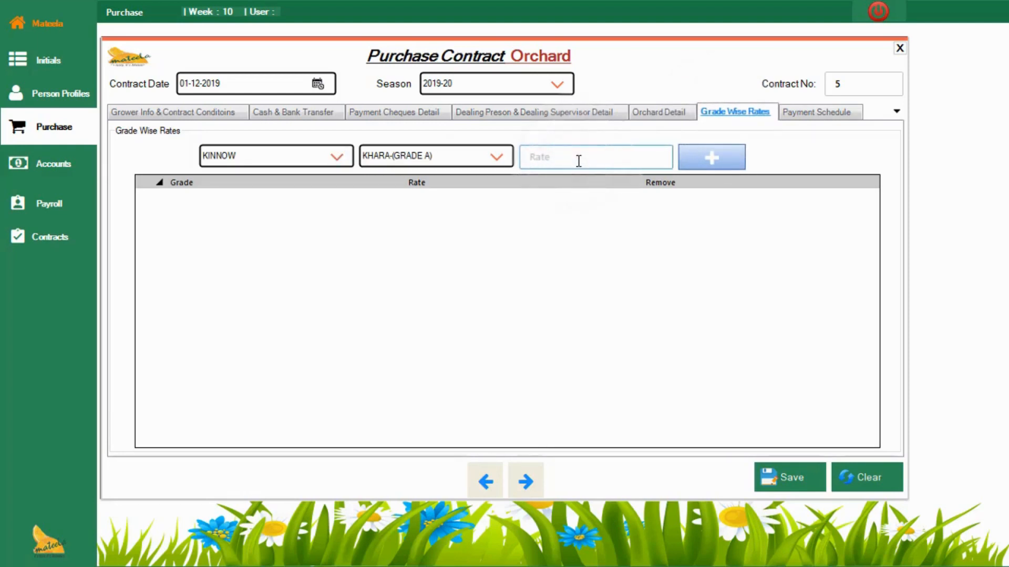
pyautogui.write('800')
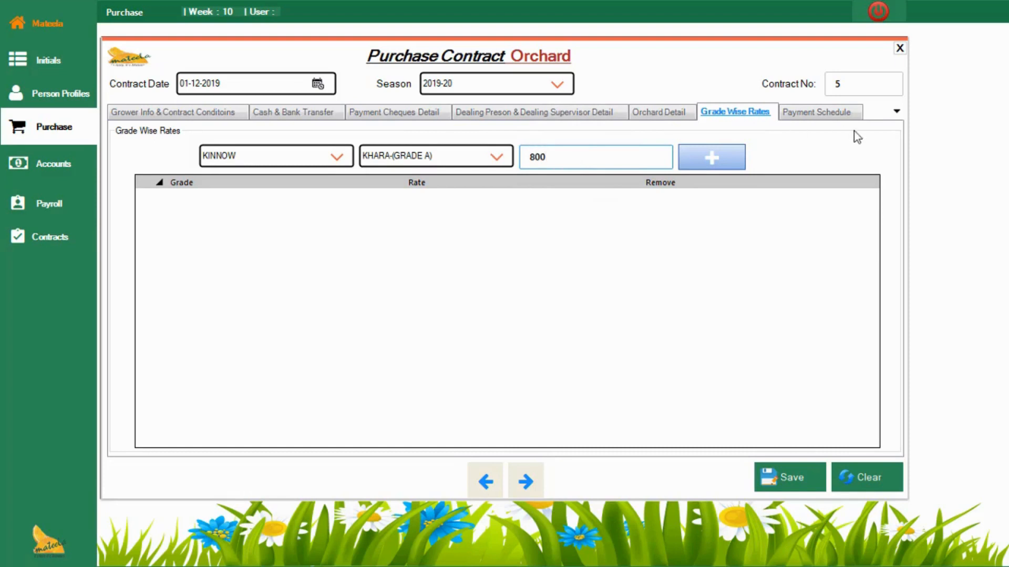
pyautogui.click(704, 158)
# Step: Add a grade-wise rate of 500 for KINNOW grade CHANT-(B)
pyautogui.click(496, 157)
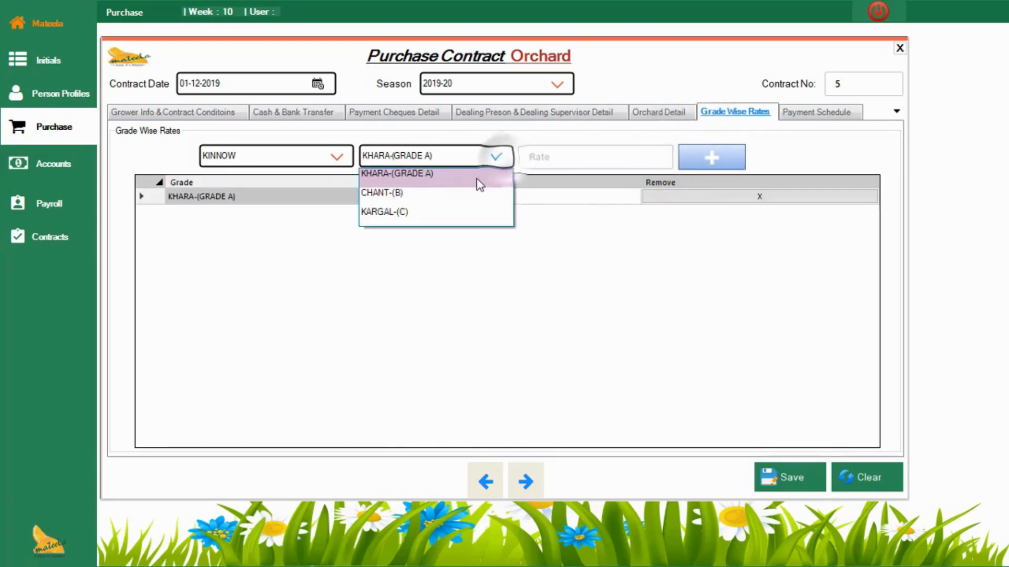
pyautogui.click(477, 193)
pyautogui.click(557, 160)
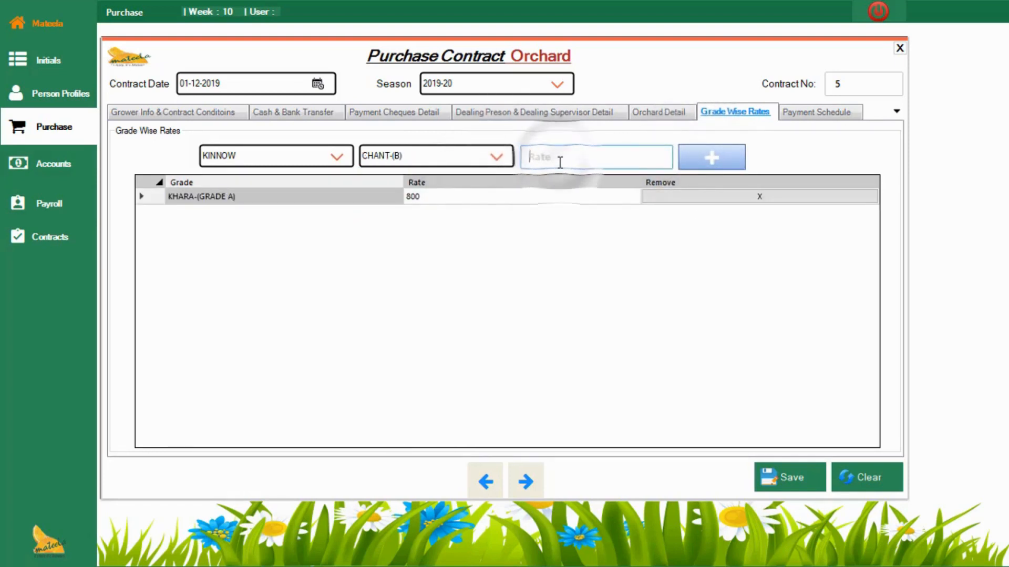
pyautogui.write('500')
pyautogui.click(715, 157)
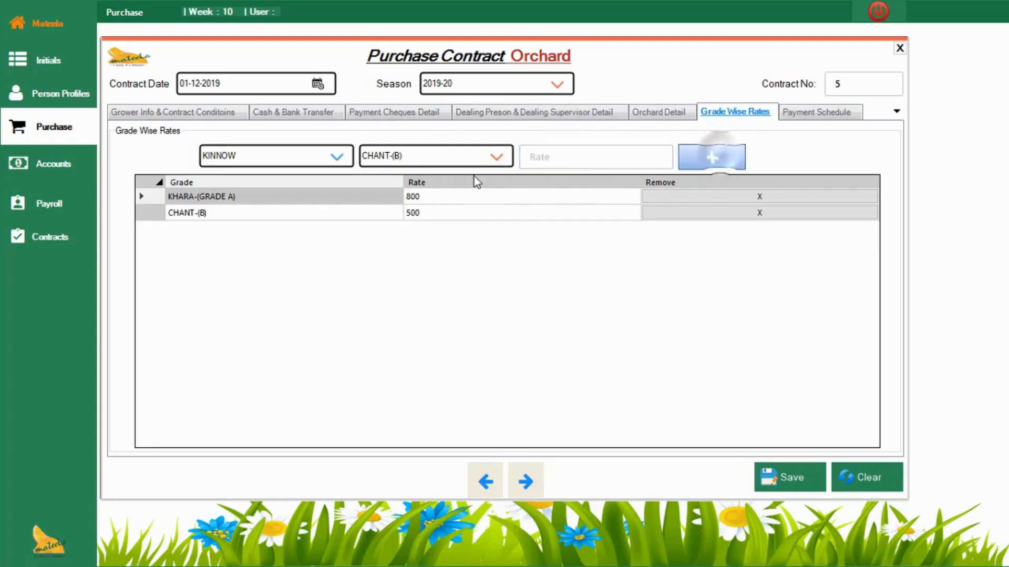
# Step: Add a grade-wise rate of 300 for KINNOW grade KARGAL-(C)
pyautogui.click(496, 157)
pyautogui.click(457, 198)
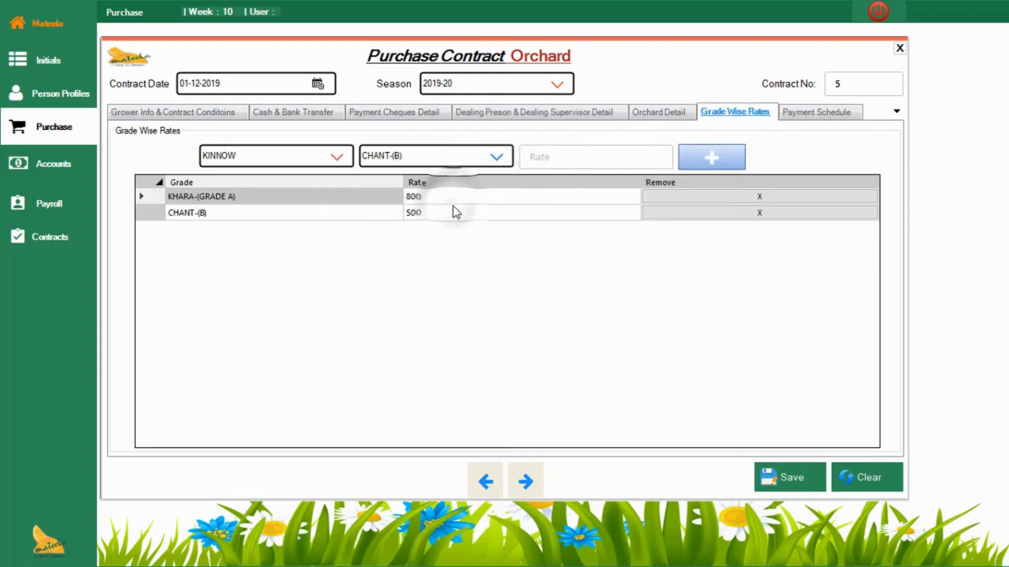
pyautogui.click(579, 162)
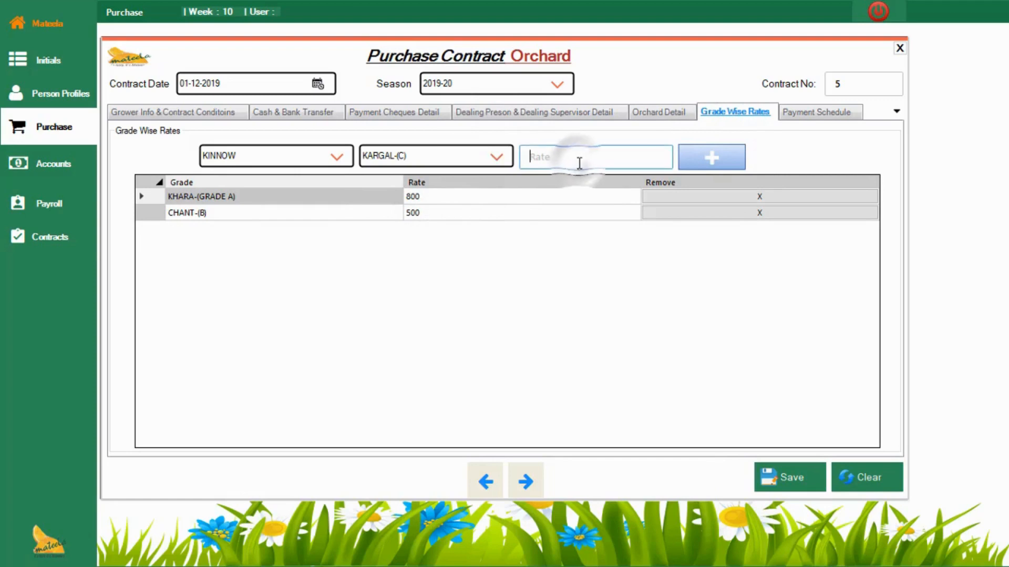
pyautogui.write('300')
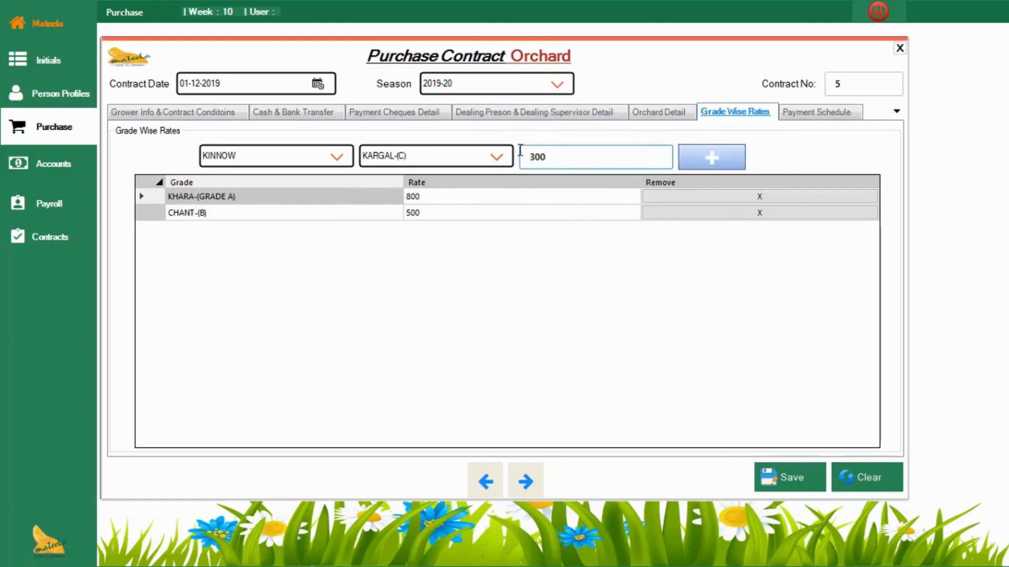
pyautogui.click(723, 155)
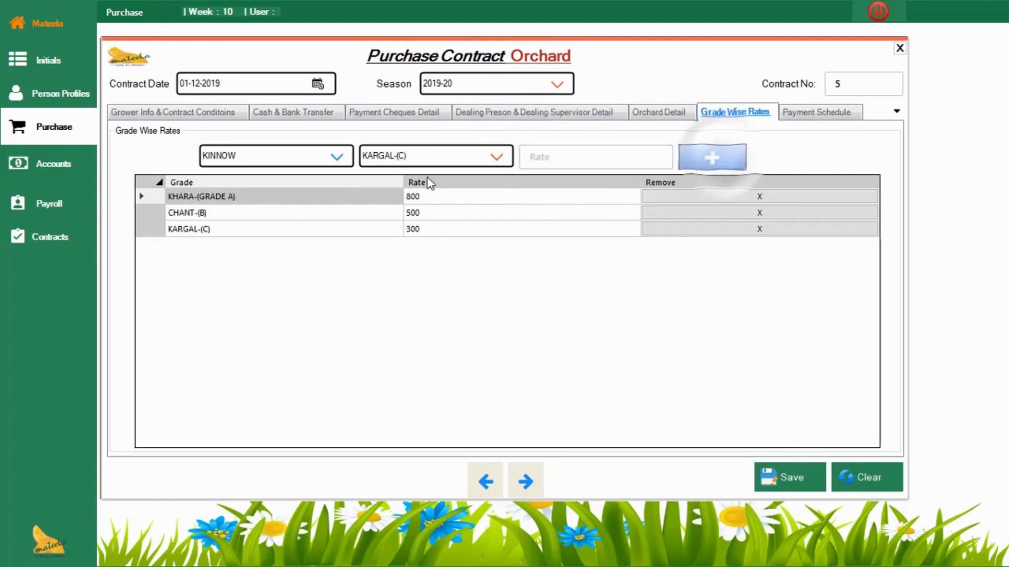
# Step: Look through the grades available for KINNOW in the grade-wise rates section
pyautogui.click(471, 157)
pyautogui.press('Up')
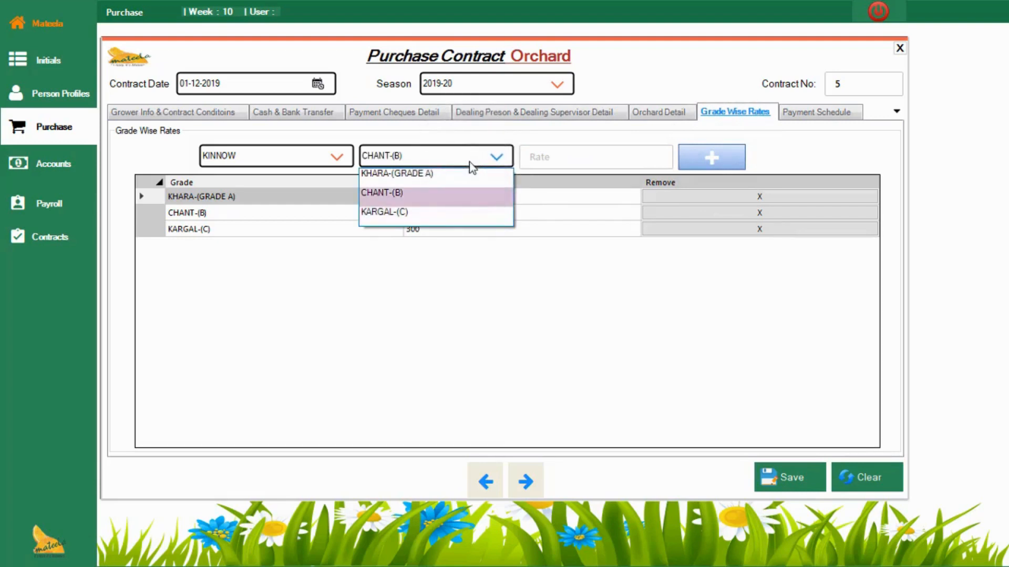
pyautogui.press('Up')
pyautogui.press('Down')
pyautogui.press('Down')
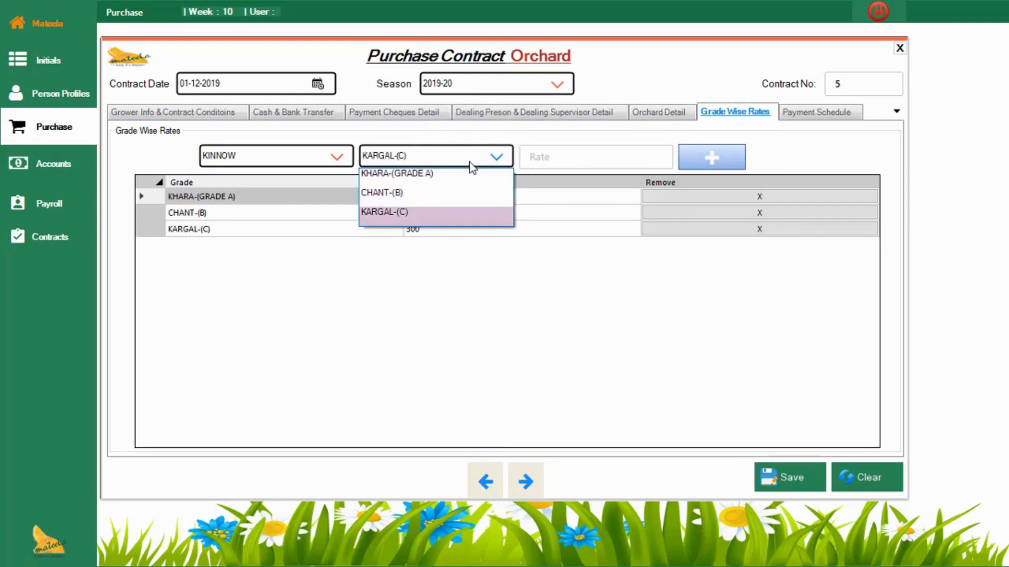
pyautogui.press('Up')
pyautogui.press('Up')
pyautogui.press('Down')
pyautogui.press('Down')
pyautogui.press('Return')
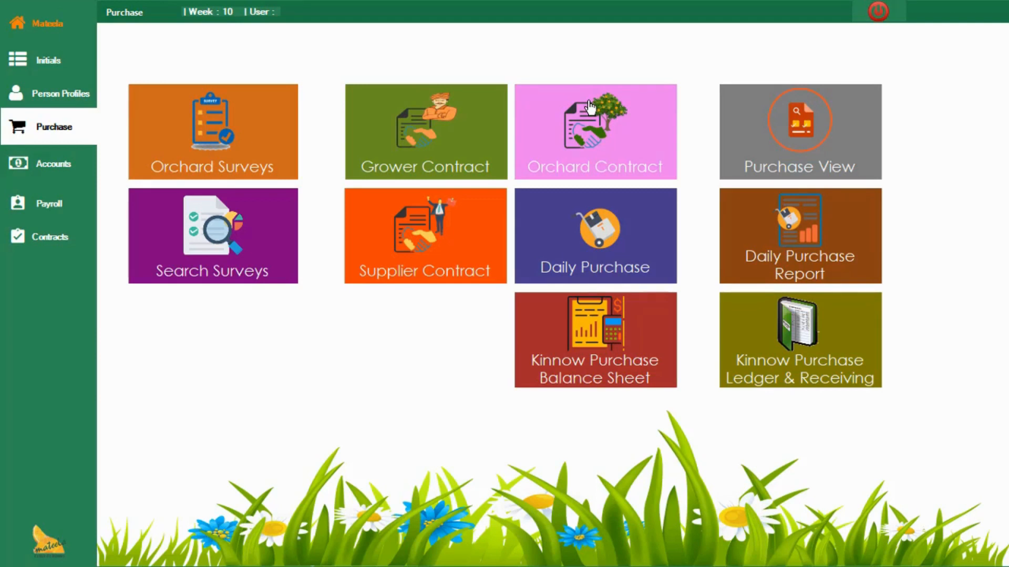
# Step: Open a new orchard purchase contract and set its contract date to 01-01-2020
pyautogui.click(584, 124)
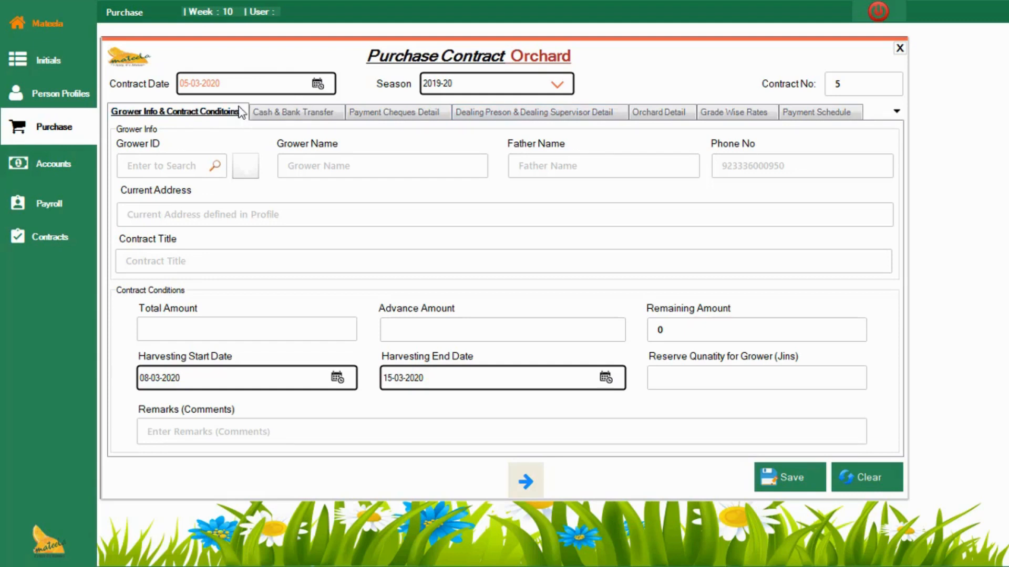
pyautogui.click(317, 84)
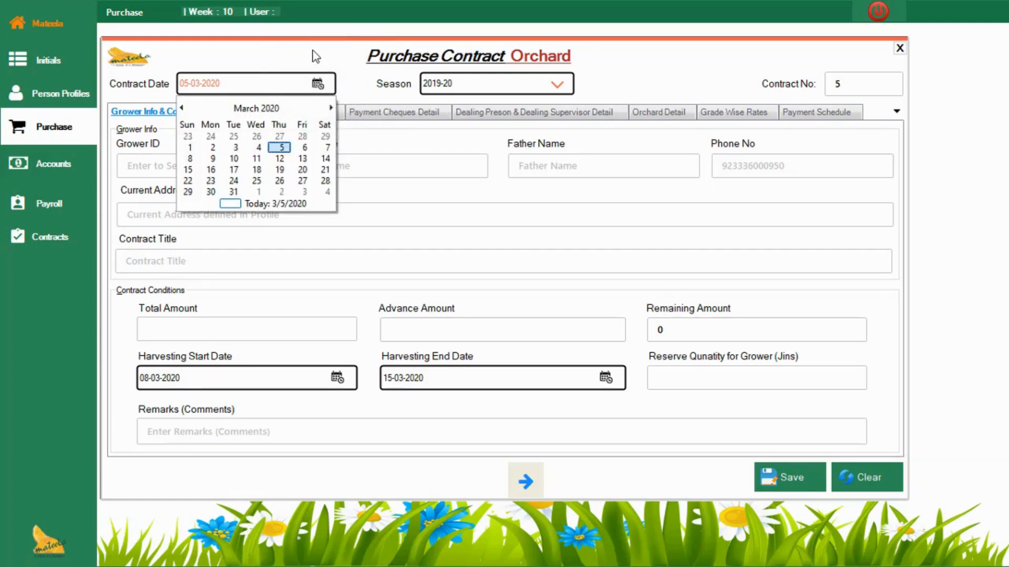
pyautogui.click(315, 57)
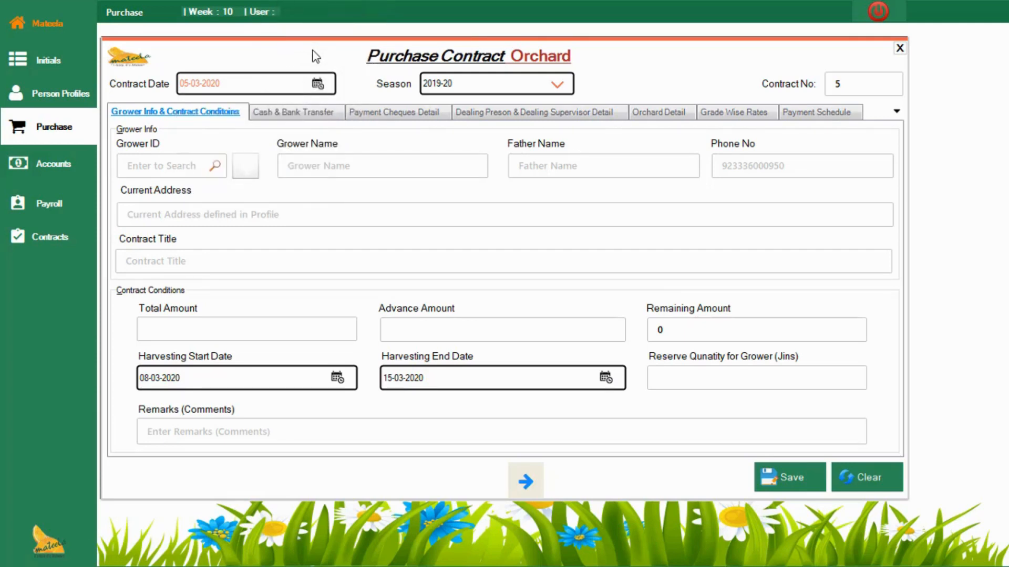
pyautogui.click(318, 84)
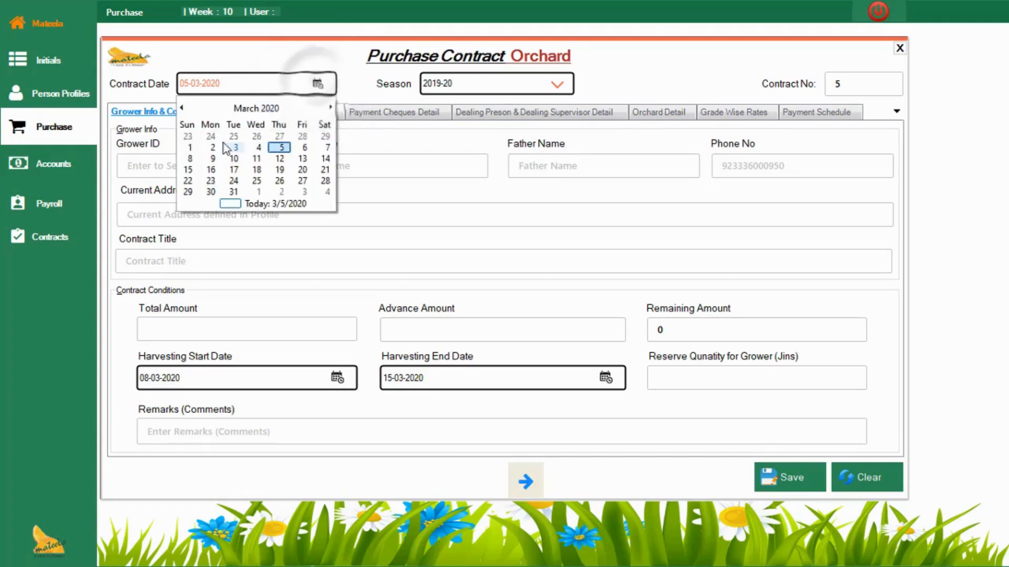
pyautogui.click(181, 108)
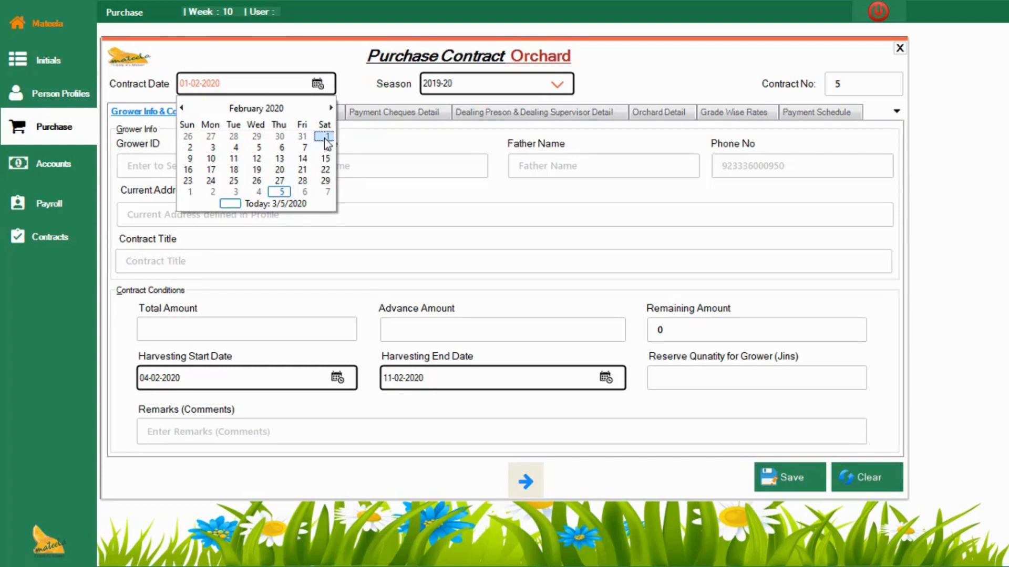
pyautogui.click(181, 108)
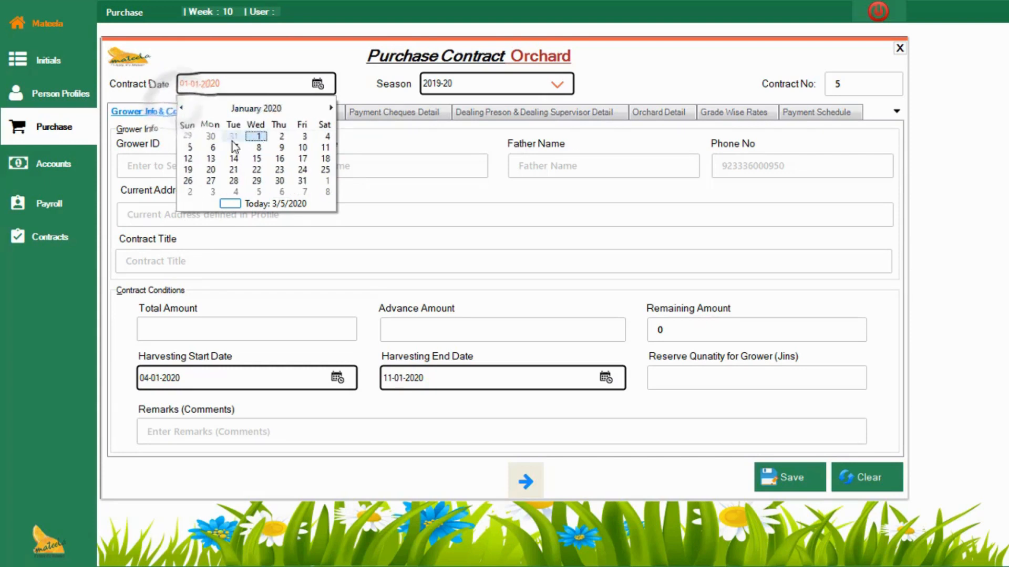
pyautogui.click(259, 136)
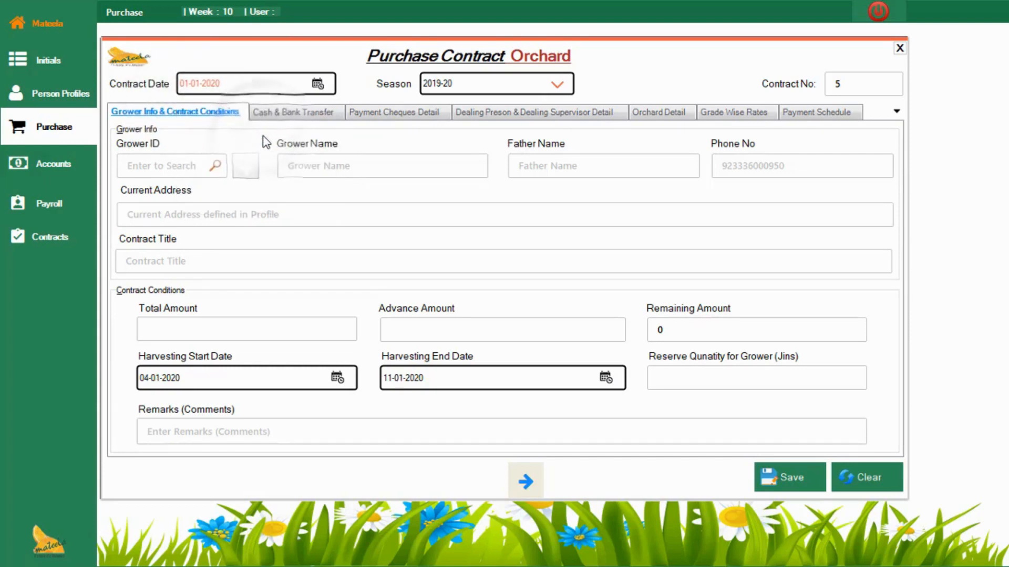
# Step: Try to assign an existing grower from the payables search list to the new contract
pyautogui.click(186, 167)
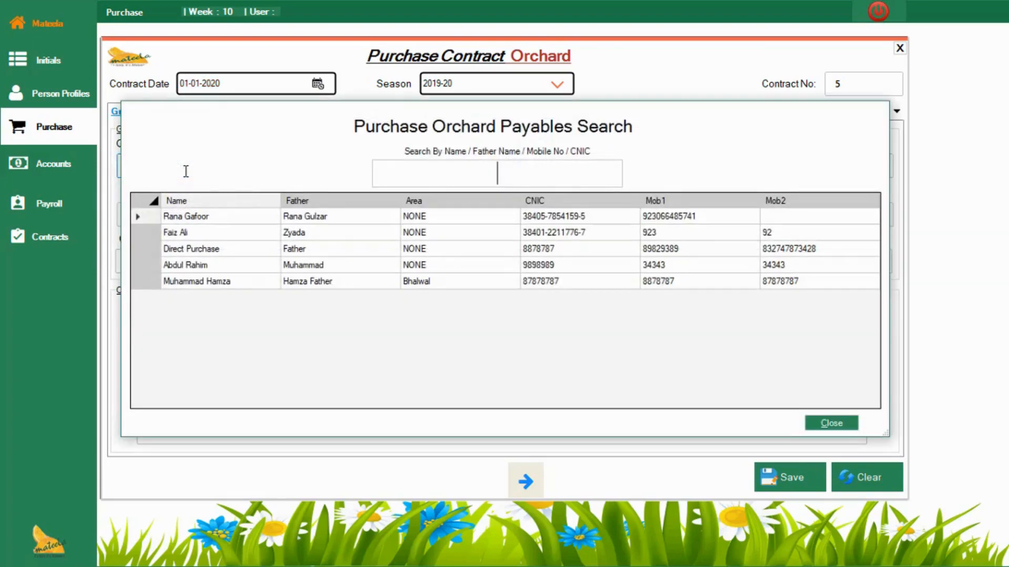
pyautogui.press('Down')
pyautogui.press('Down')
pyautogui.press('Down')
pyautogui.press('Down')
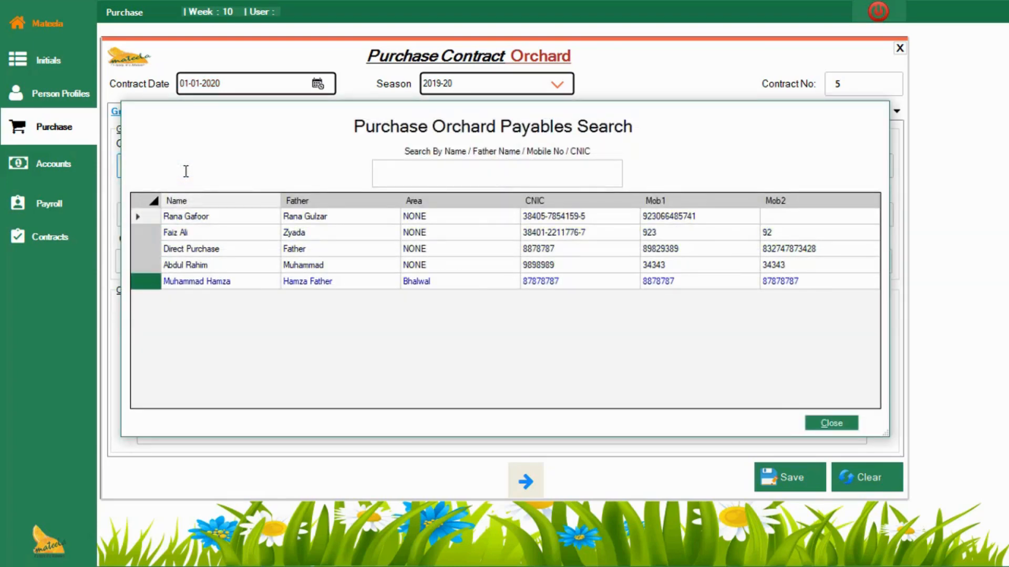
pyautogui.press('Up')
pyautogui.press('Up')
pyautogui.press('Up')
pyautogui.press('Return')
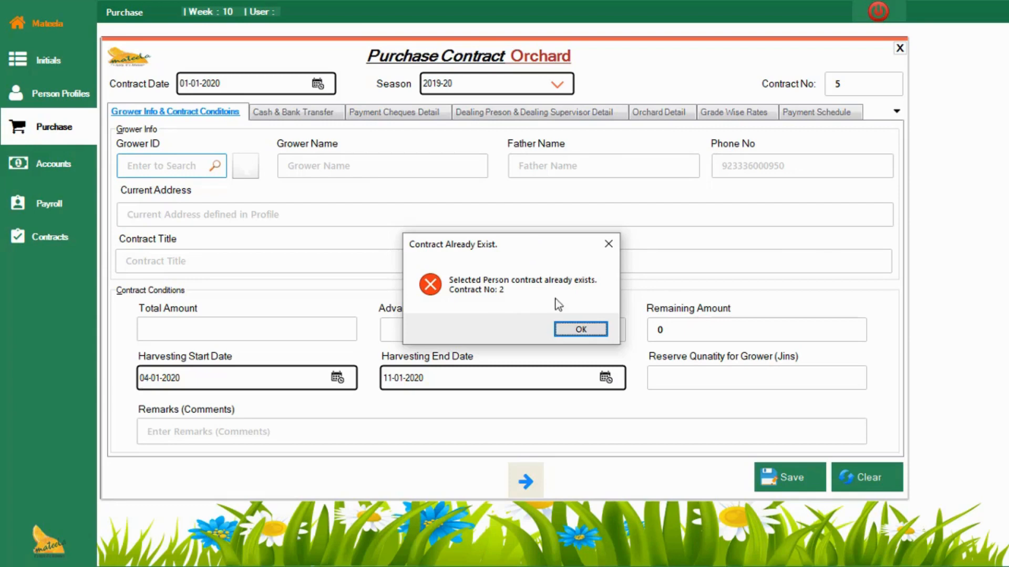
pyautogui.click(577, 329)
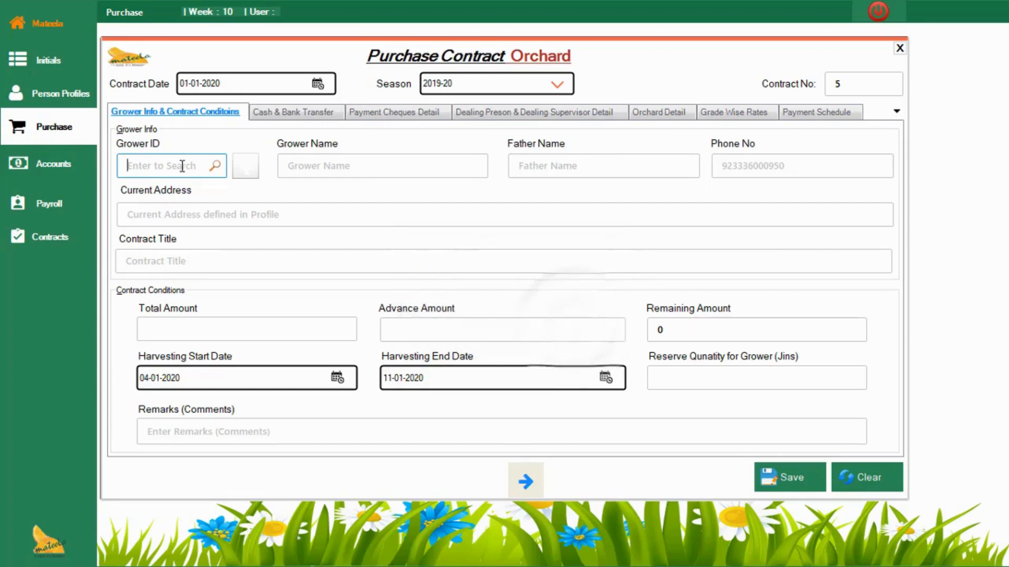
# Step: Check the list of existing growers again and open the form for defining a grower profile
pyautogui.click(182, 166)
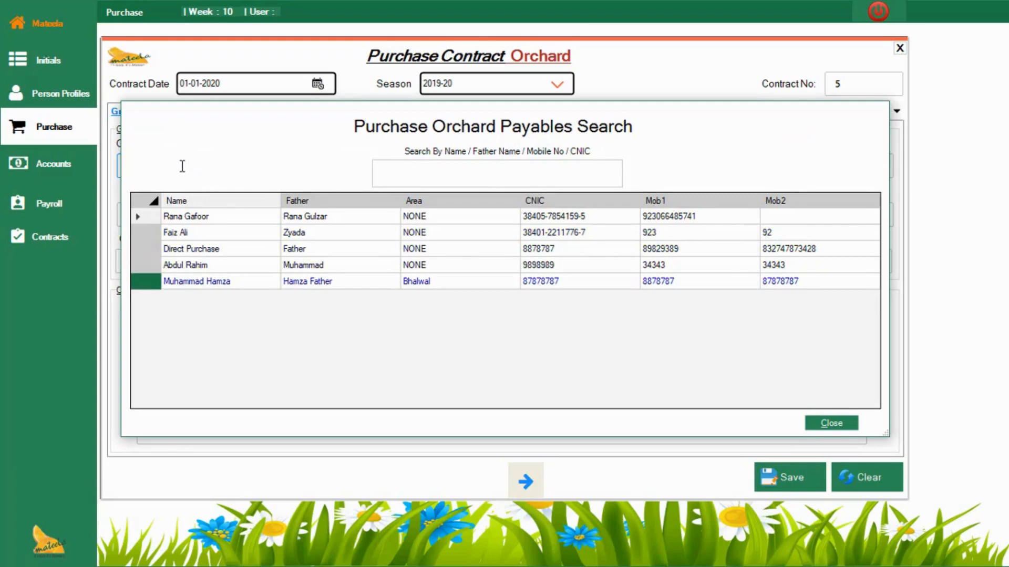
pyautogui.press('Escape')
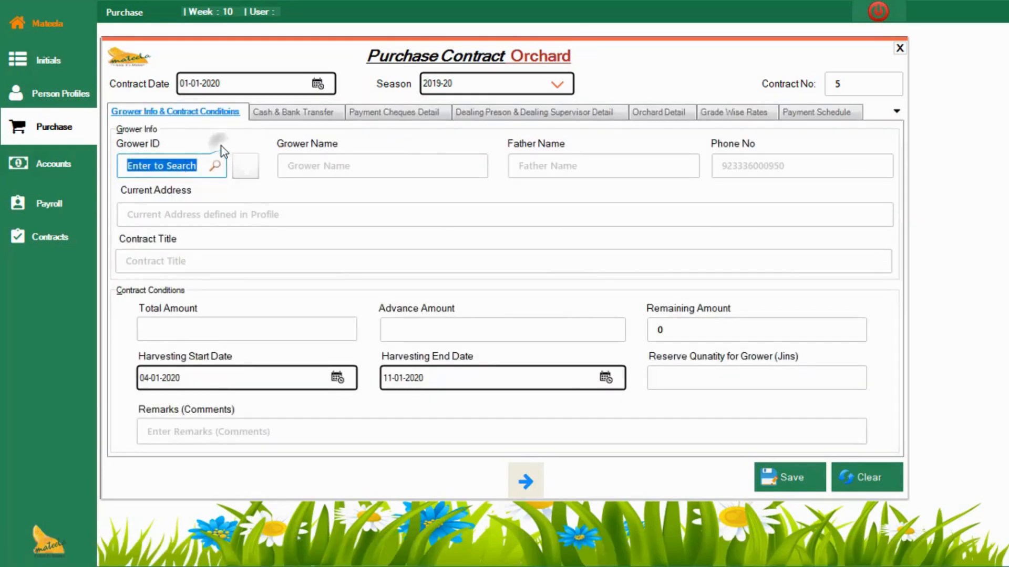
pyautogui.click(246, 168)
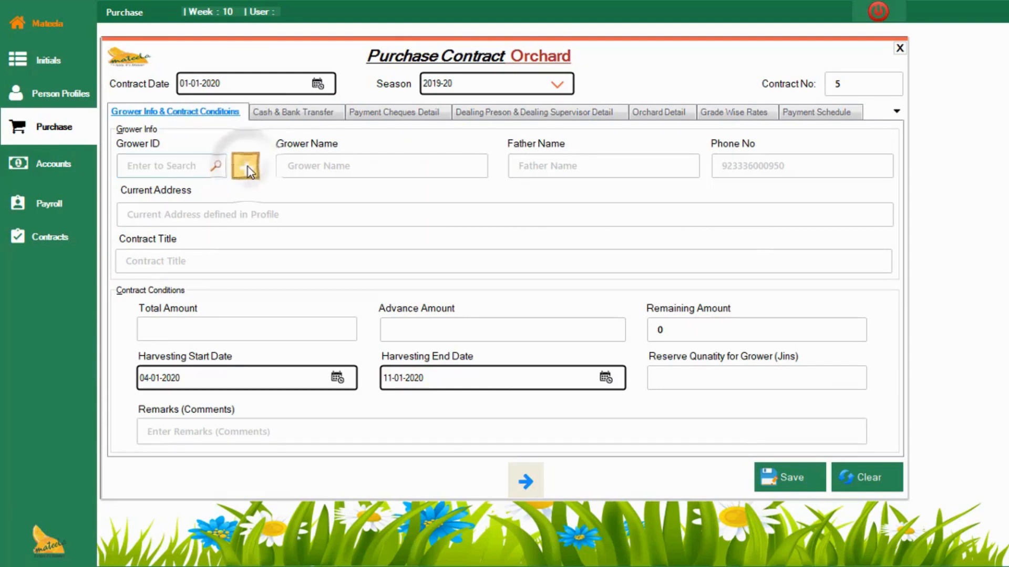